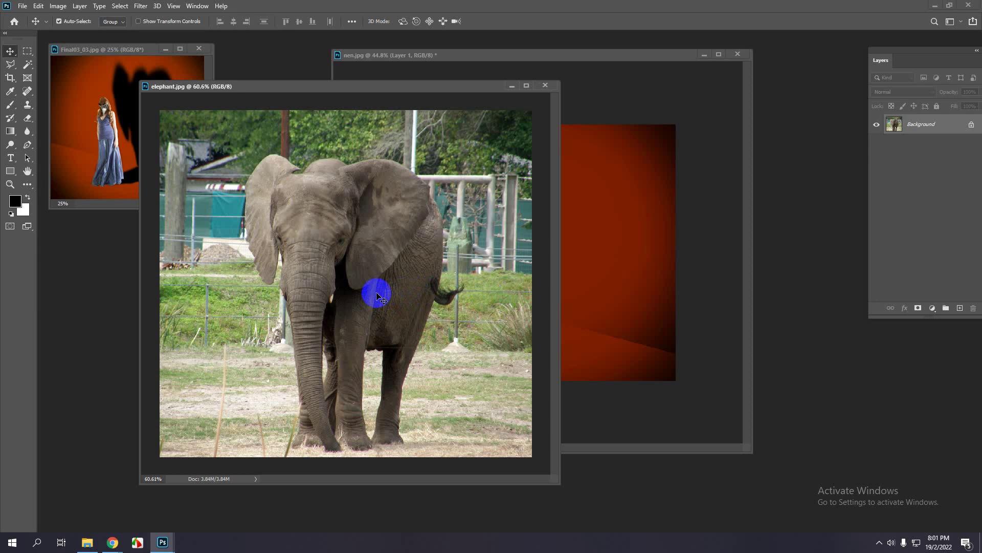
- Trace a closed selection around the whole elephant with the Magnetic Lasso tool
{"action": "left_click_drag", "start_coordinate": [377, 295], "coordinate": [110, 170]}
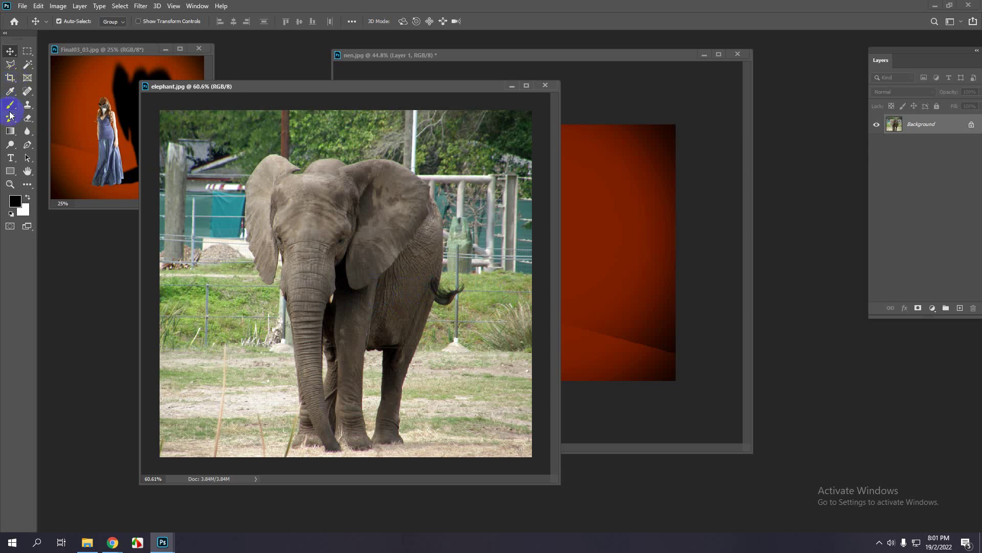
{"action": "left_click", "coordinate": [10, 64]}
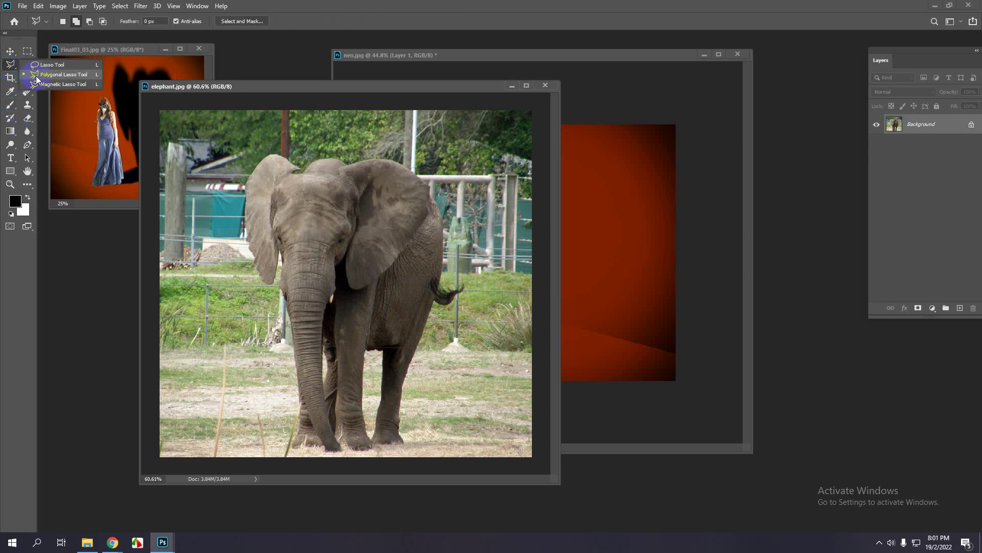
{"action": "left_click", "coordinate": [43, 85]}
{"action": "left_click", "coordinate": [12, 68]}
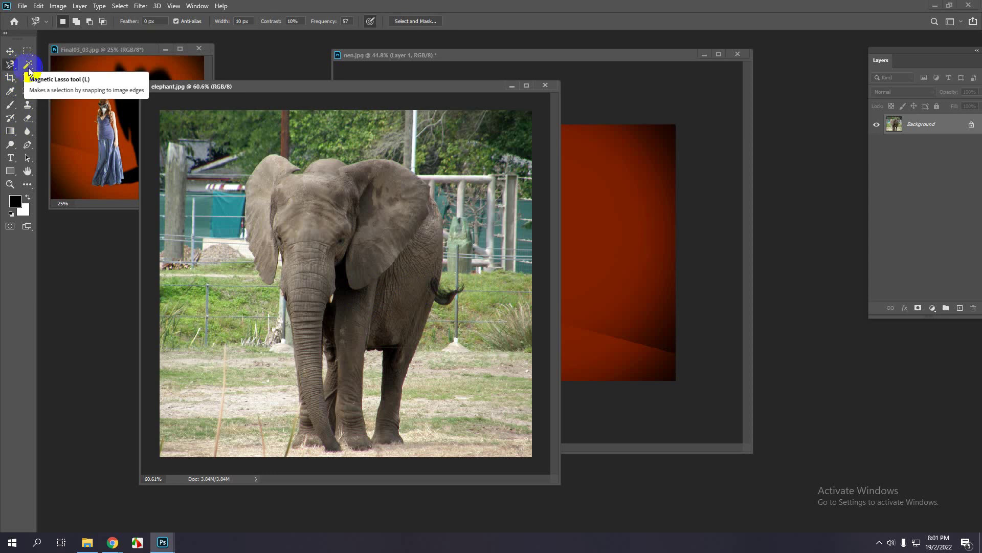
{"action": "left_click", "coordinate": [276, 156]}
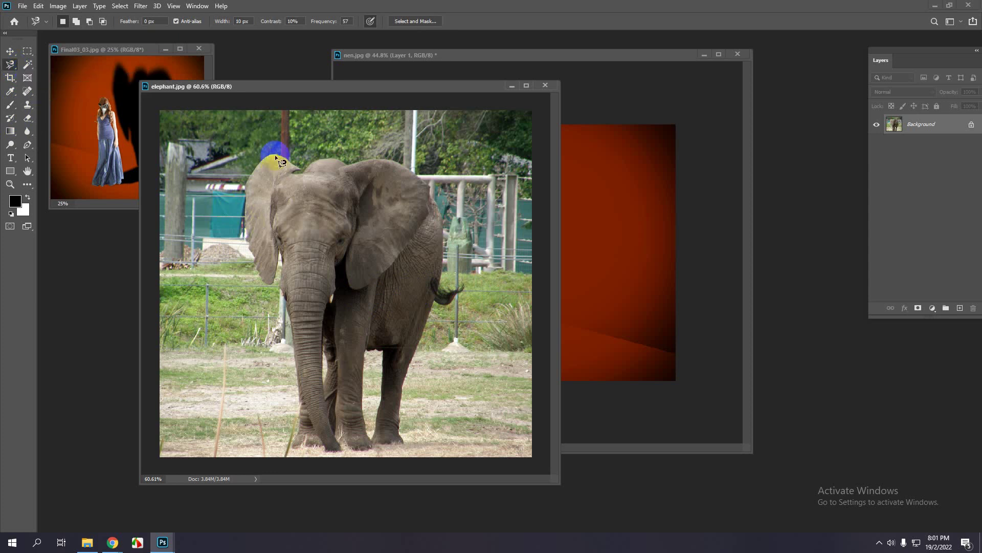
{"action": "left_click_drag", "start_coordinate": [269, 156], "coordinate": [256, 169]}
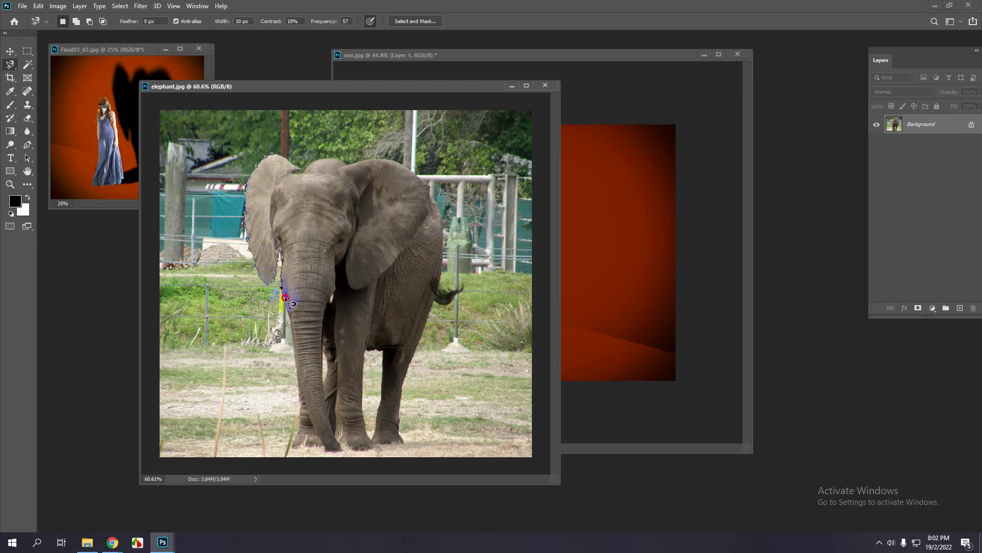
{"action": "mouse_move", "coordinate": [280, 297]}
{"action": "left_mouse_down"}
{"action": "mouse_move", "coordinate": [297, 329]}
{"action": "mouse_move", "coordinate": [302, 382]}
{"action": "mouse_move", "coordinate": [291, 448]}
{"action": "mouse_move", "coordinate": [406, 443]}
{"action": "mouse_move", "coordinate": [405, 378]}
{"action": "mouse_move", "coordinate": [434, 301]}
{"action": "mouse_move", "coordinate": [451, 304]}
{"action": "mouse_move", "coordinate": [467, 287]}
{"action": "mouse_move", "coordinate": [449, 289]}
{"action": "mouse_move", "coordinate": [439, 274]}
{"action": "mouse_move", "coordinate": [441, 213]}
{"action": "mouse_move", "coordinate": [429, 184]}
{"action": "mouse_move", "coordinate": [398, 164]}
{"action": "mouse_move", "coordinate": [305, 175]}
{"action": "left_mouse_up"}
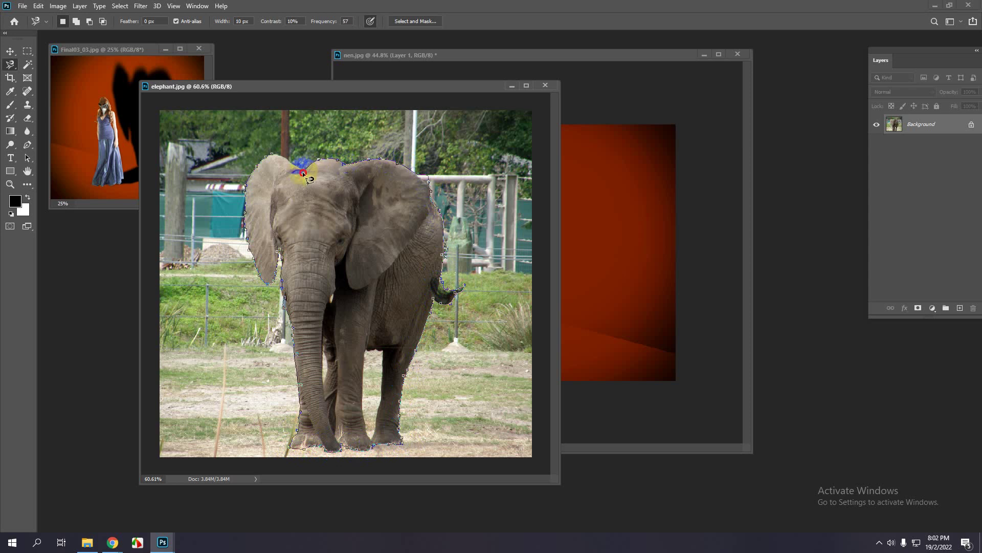
{"action": "left_click", "coordinate": [279, 163]}
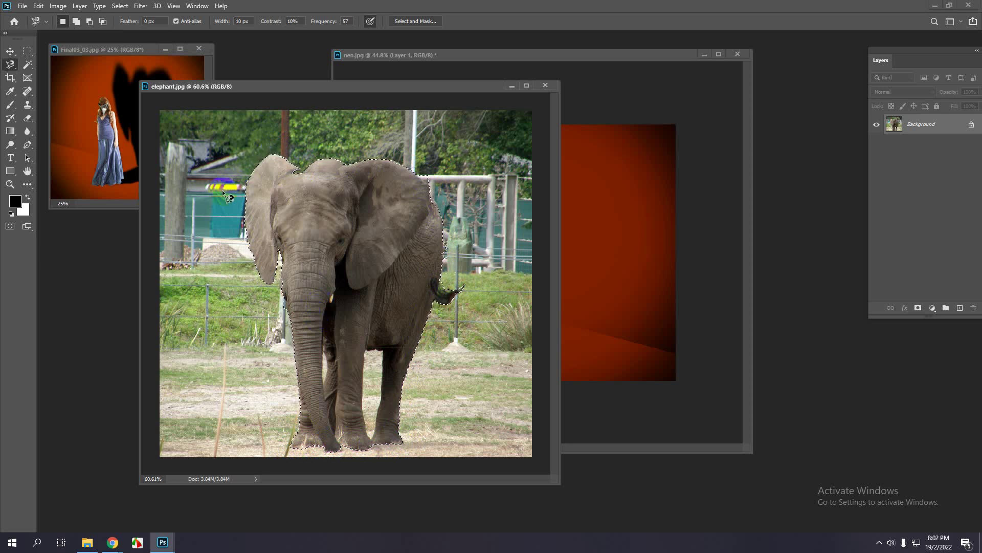
- Add the missed trunk edge just below the smaller ear to the selection with the Lasso tool
{"action": "left_click", "coordinate": [59, 115]}
{"action": "right_click", "coordinate": [10, 64]}
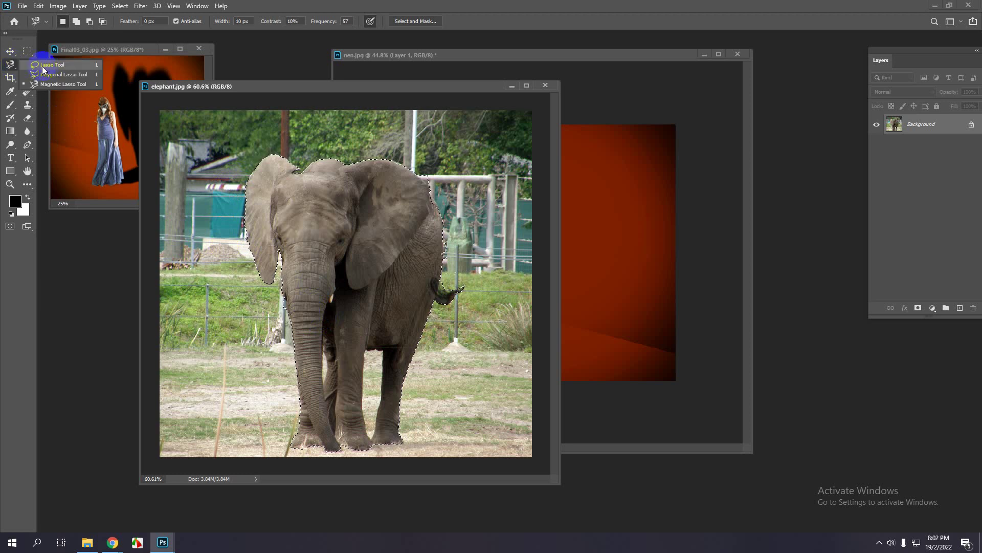
{"action": "left_click", "coordinate": [51, 66]}
{"action": "scroll", "coordinate": [236, 237], "scroll_direction": "up", "scroll_amount": 2}
{"action": "scroll", "coordinate": [236, 238], "scroll_direction": "up", "scroll_amount": 4}
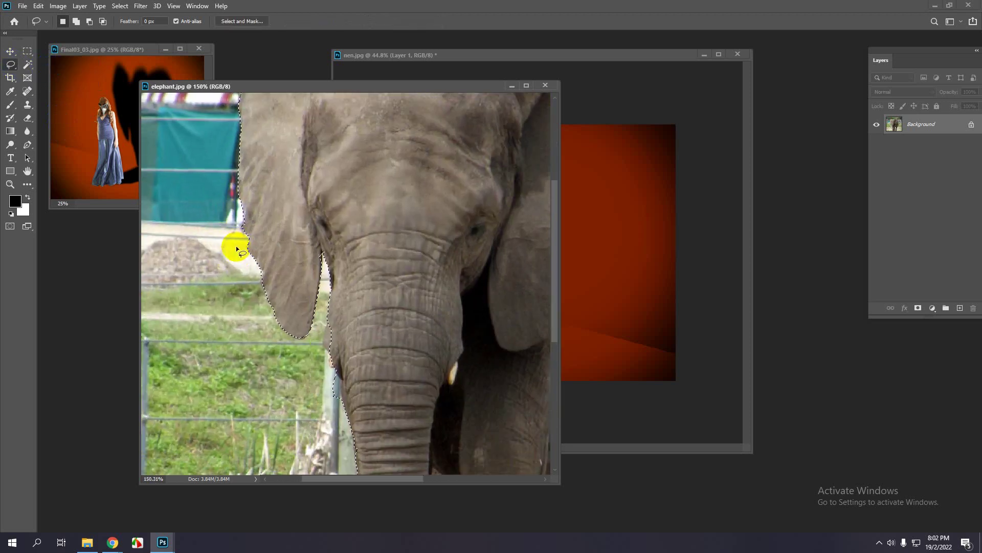
{"action": "scroll", "coordinate": [291, 284], "scroll_direction": "up", "scroll_amount": 1}
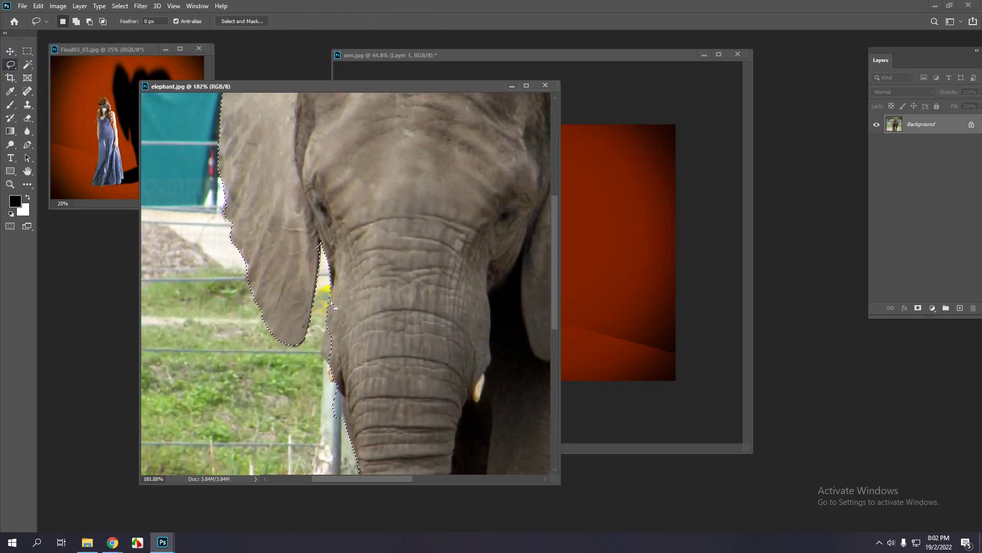
{"action": "scroll", "coordinate": [287, 225], "scroll_direction": "up", "scroll_amount": 1}
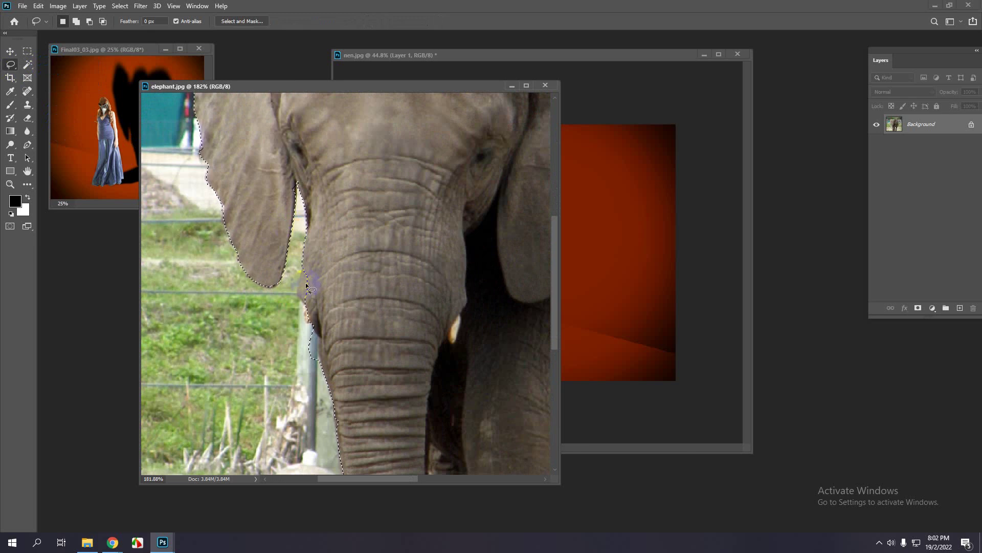
{"action": "left_click", "coordinate": [76, 21]}
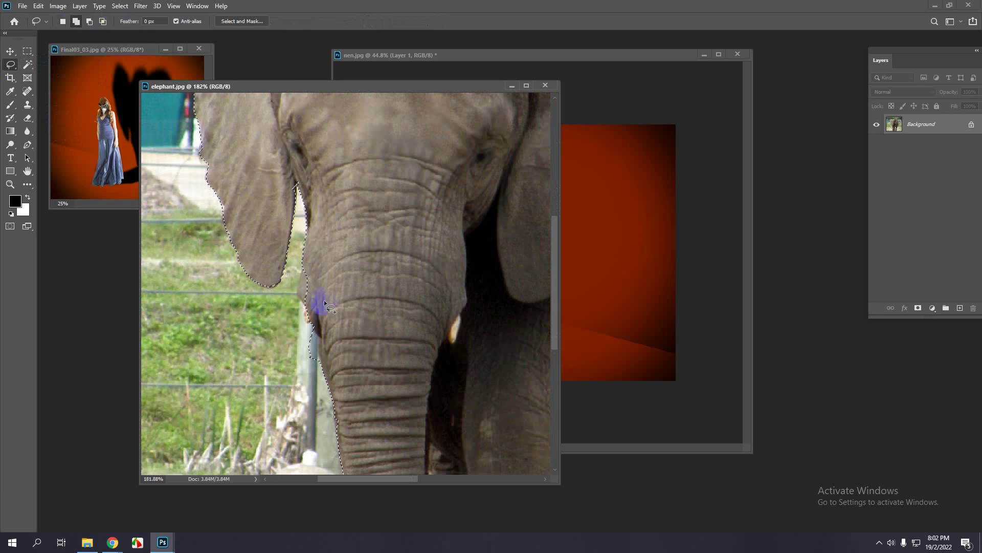
{"action": "left_click_drag", "start_coordinate": [318, 296], "coordinate": [303, 264]}
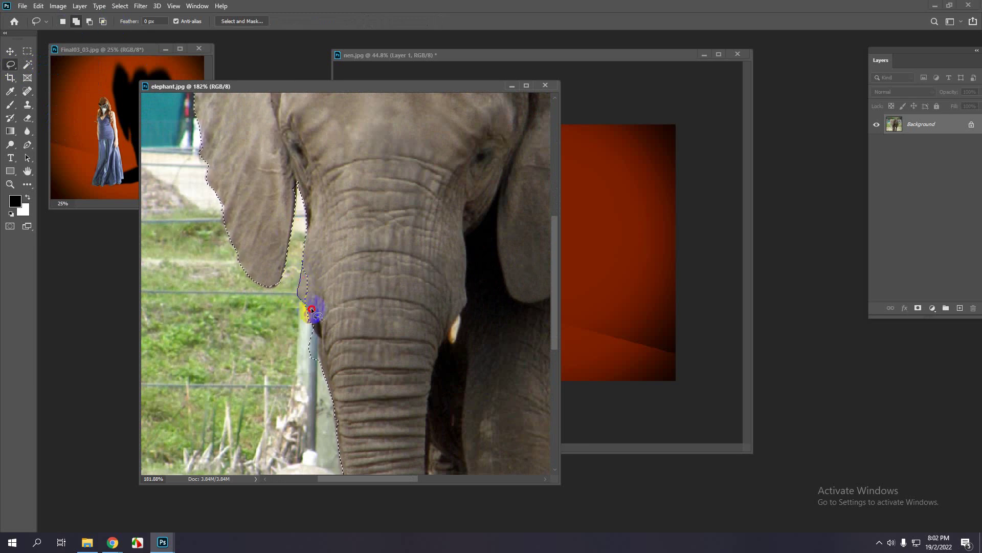
{"action": "mouse_move", "coordinate": [312, 309]}
{"action": "left_mouse_down"}
{"action": "mouse_move", "coordinate": [369, 266]}
{"action": "mouse_move", "coordinate": [358, 278]}
{"action": "mouse_move", "coordinate": [348, 252]}
{"action": "mouse_move", "coordinate": [316, 283]}
{"action": "mouse_move", "coordinate": [308, 253]}
{"action": "mouse_move", "coordinate": [308, 294]}
{"action": "left_mouse_up"}
- Subtract the background strip beside the trunk from the selection and add the missed edges of the lower trunk and the leg behind it
{"action": "scroll", "coordinate": [359, 266], "scroll_direction": "down", "scroll_amount": 3}
{"action": "left_click", "coordinate": [90, 21]}
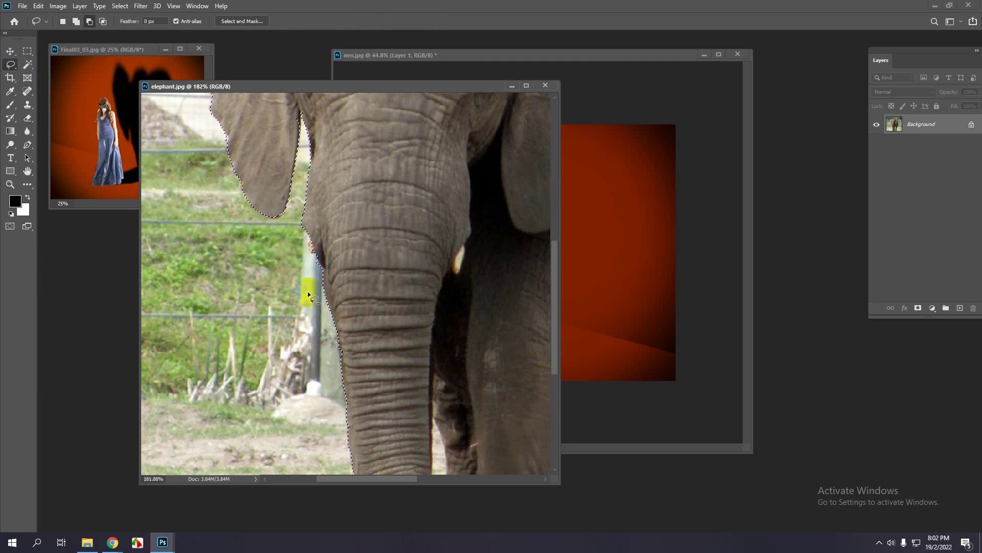
{"action": "scroll", "coordinate": [305, 317], "scroll_direction": "down", "scroll_amount": 10}
{"action": "left_click_drag", "start_coordinate": [337, 264], "coordinate": [343, 284]}
{"action": "left_click", "coordinate": [76, 23]}
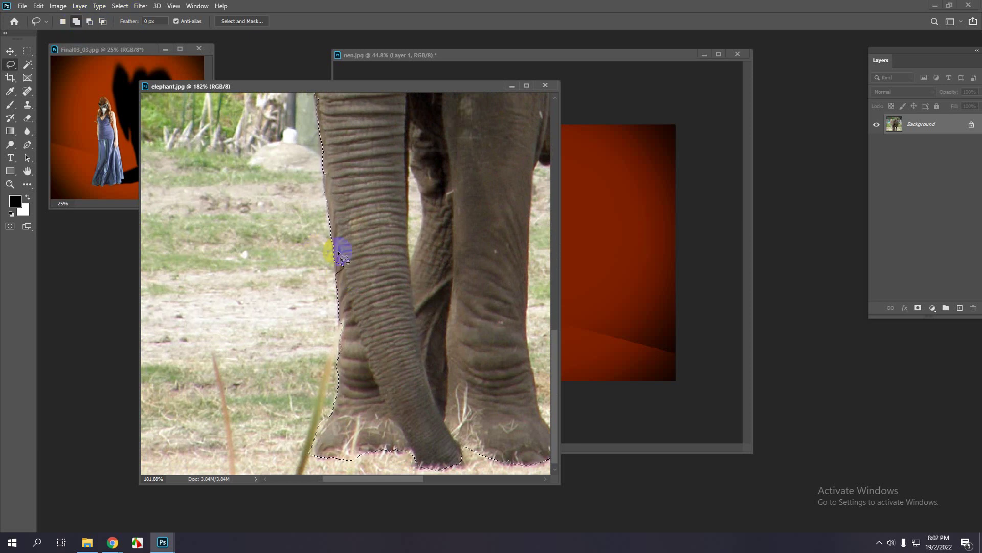
{"action": "mouse_move", "coordinate": [334, 253]}
{"action": "left_mouse_down"}
{"action": "mouse_move", "coordinate": [343, 279]}
{"action": "mouse_move", "coordinate": [342, 250]}
{"action": "left_mouse_up"}
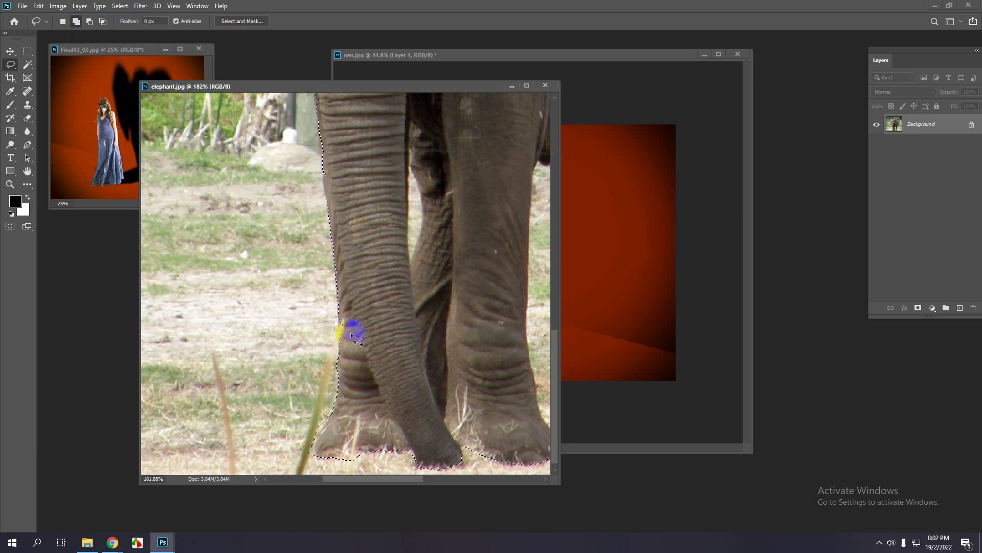
{"action": "left_click_drag", "start_coordinate": [352, 351], "coordinate": [356, 295]}
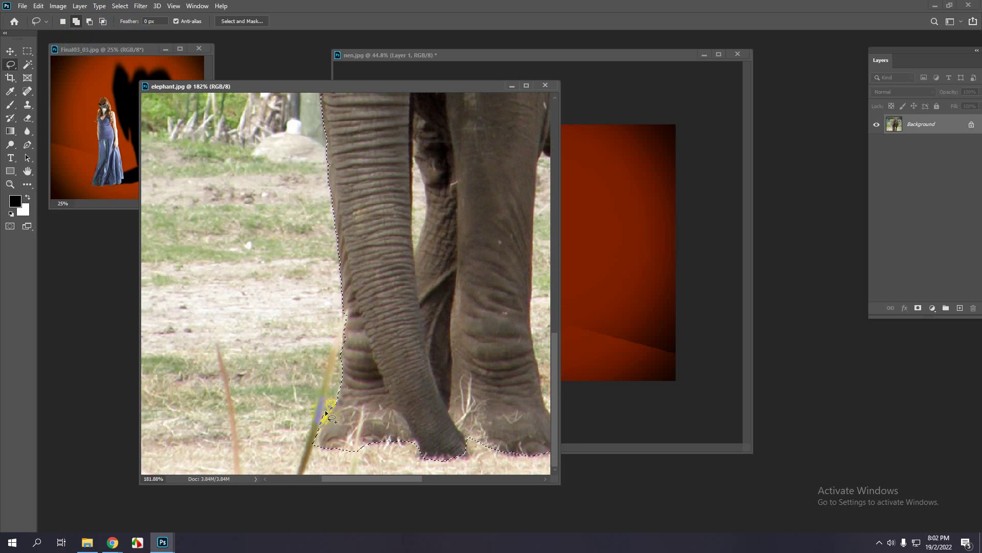
- Subtract the grass around the outer side and underside of the foot behind the trunk from the selection
{"action": "key", "text": "alt"}
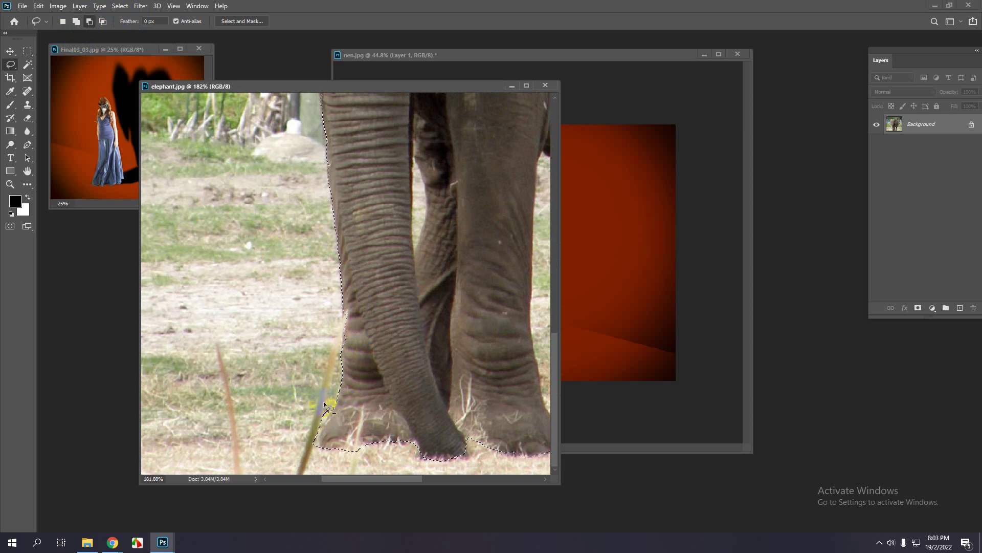
{"action": "left_click_drag", "start_coordinate": [325, 405], "coordinate": [332, 400]}
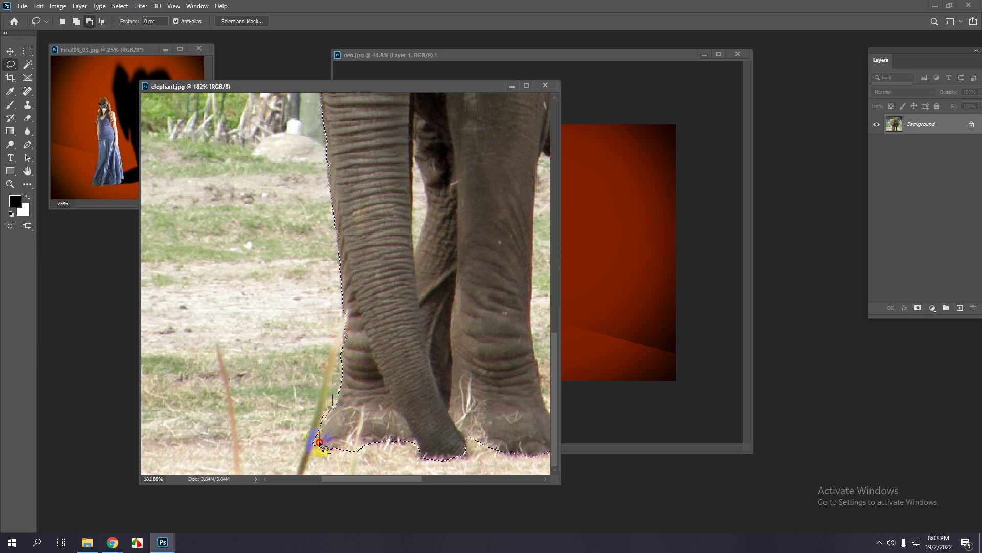
{"action": "mouse_move", "coordinate": [319, 443]}
{"action": "left_mouse_down"}
{"action": "mouse_move", "coordinate": [290, 444]}
{"action": "mouse_move", "coordinate": [296, 405]}
{"action": "mouse_move", "coordinate": [334, 397]}
{"action": "left_mouse_up"}
{"action": "key", "text": "space"}
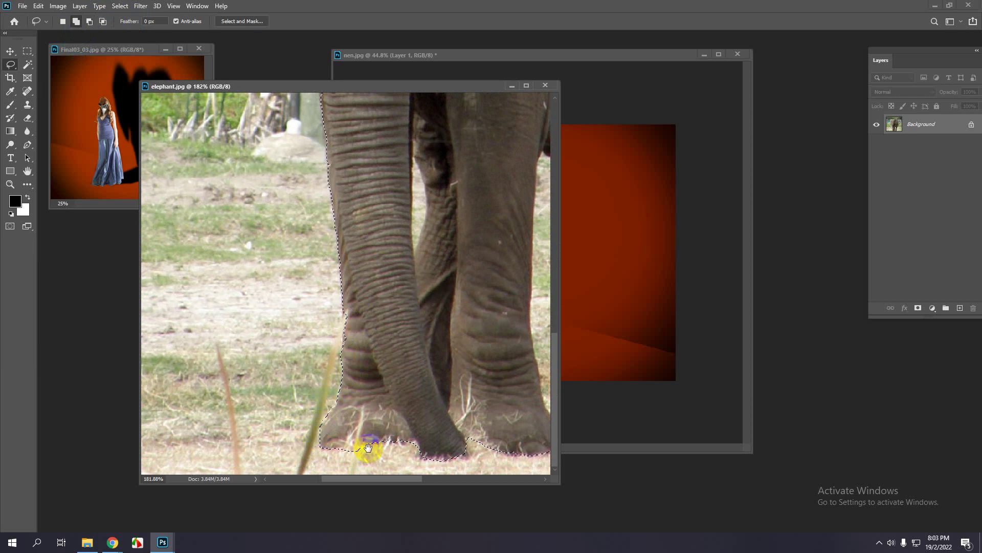
{"action": "left_click_drag", "start_coordinate": [368, 447], "coordinate": [353, 411]}
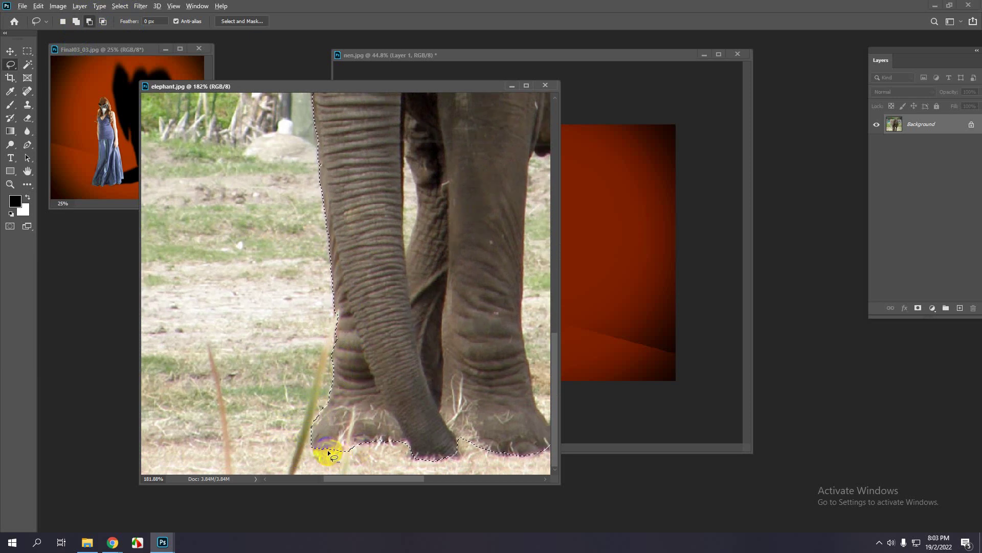
{"action": "mouse_move", "coordinate": [326, 449]}
{"action": "left_mouse_down"}
{"action": "mouse_move", "coordinate": [336, 447]}
{"action": "mouse_move", "coordinate": [331, 460]}
{"action": "mouse_move", "coordinate": [319, 460]}
{"action": "left_mouse_up"}
{"action": "key", "text": "space"}
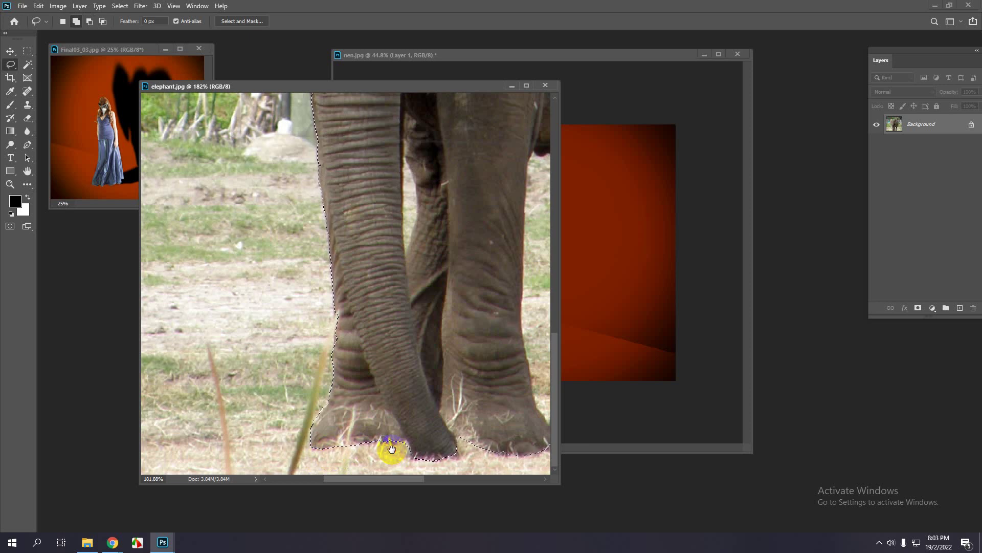
- Add the missed outer edge of the hind leg to the selection with the Lasso tool
{"action": "left_click_drag", "start_coordinate": [393, 453], "coordinate": [317, 443]}
{"action": "mouse_move", "coordinate": [465, 441]}
{"action": "left_mouse_down"}
{"action": "mouse_move", "coordinate": [366, 456]}
{"action": "mouse_move", "coordinate": [437, 424]}
{"action": "left_mouse_up"}
{"action": "key", "text": "space"}
{"action": "left_click_drag", "start_coordinate": [445, 278], "coordinate": [426, 316]}
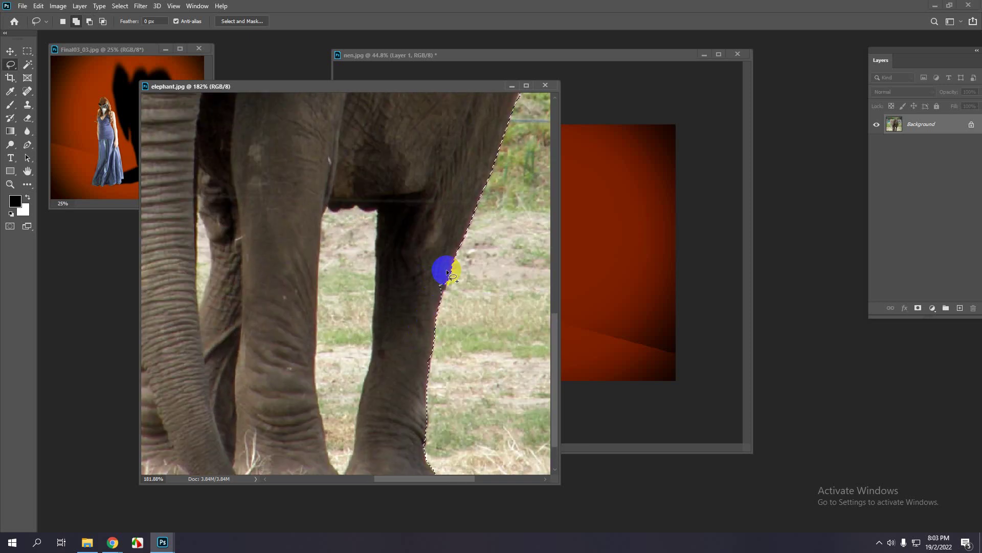
{"action": "left_click_drag", "start_coordinate": [447, 272], "coordinate": [438, 285]}
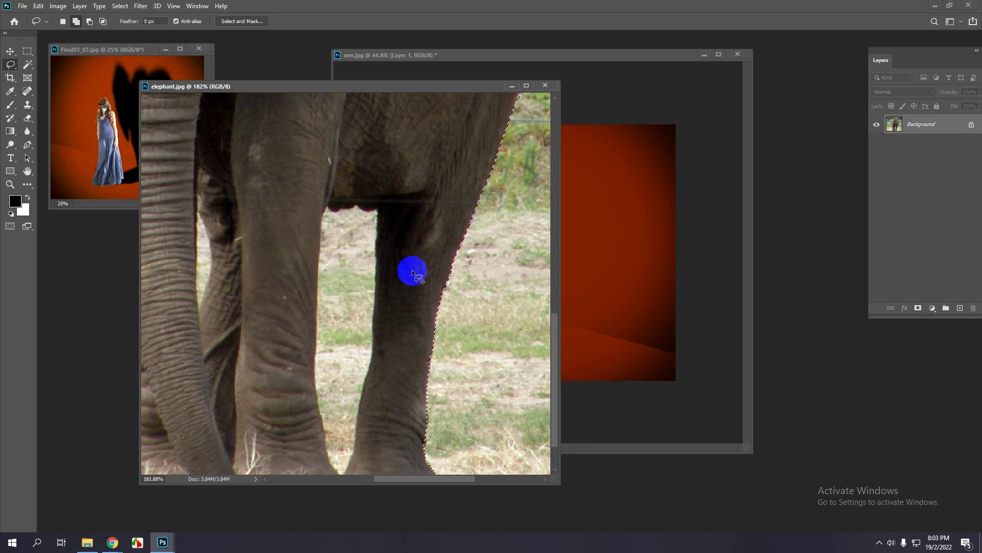
- Subtract the background sliver beside the rump above the tail from the selection and smooth the body edge there
{"action": "key", "text": "space"}
{"action": "left_click_drag", "start_coordinate": [436, 181], "coordinate": [386, 262]}
{"action": "mouse_move", "coordinate": [450, 210]}
{"action": "left_mouse_down"}
{"action": "mouse_move", "coordinate": [447, 184]}
{"action": "mouse_move", "coordinate": [437, 196]}
{"action": "mouse_move", "coordinate": [447, 248]}
{"action": "mouse_move", "coordinate": [465, 233]}
{"action": "left_mouse_up"}
{"action": "key", "text": "space"}
{"action": "left_click_drag", "start_coordinate": [468, 182], "coordinate": [461, 225]}
{"action": "key", "text": "alt"}
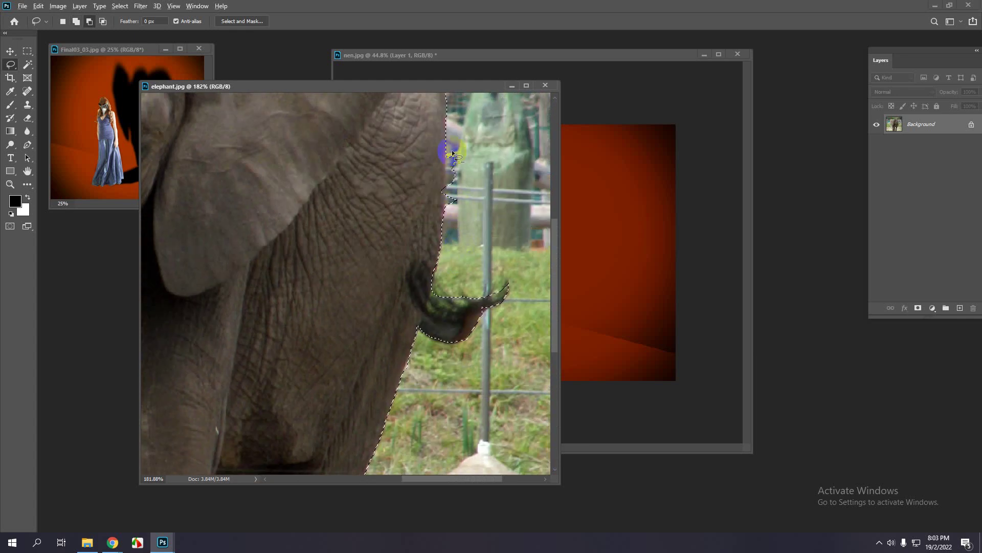
{"action": "mouse_move", "coordinate": [449, 149]}
{"action": "left_mouse_down"}
{"action": "mouse_move", "coordinate": [445, 205]}
{"action": "mouse_move", "coordinate": [470, 140]}
{"action": "left_mouse_up"}
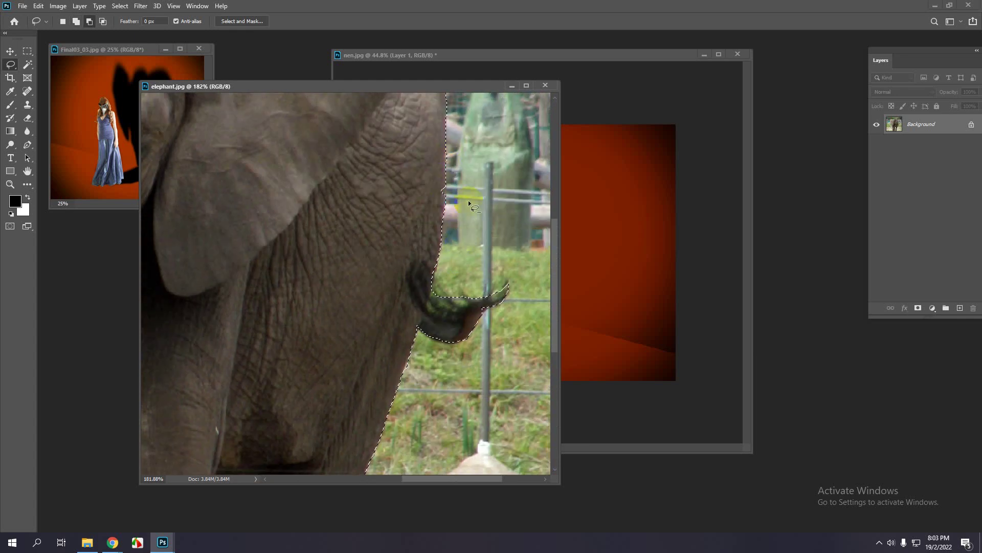
{"action": "key", "text": "shift"}
{"action": "mouse_move", "coordinate": [441, 173]}
{"action": "left_mouse_down"}
{"action": "mouse_move", "coordinate": [446, 187]}
{"action": "mouse_move", "coordinate": [409, 200]}
{"action": "left_mouse_up"}
- Trim the background behind the larger ear from the selection and correct the notch between the smaller ear and the head
{"action": "key", "text": "space"}
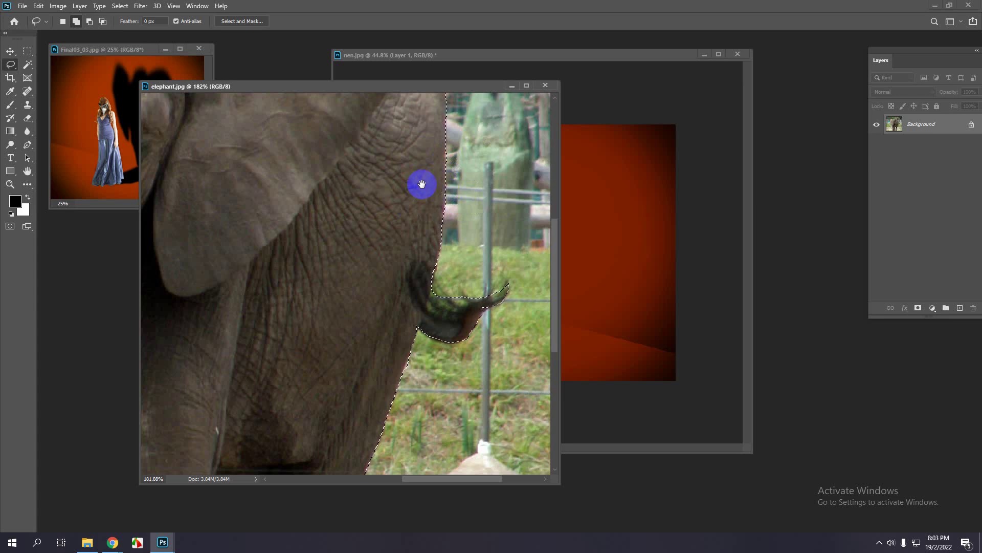
{"action": "left_click_drag", "start_coordinate": [424, 148], "coordinate": [419, 264]}
{"action": "left_click_drag", "start_coordinate": [406, 186], "coordinate": [435, 259]}
{"action": "left_click_drag", "start_coordinate": [421, 196], "coordinate": [422, 196]}
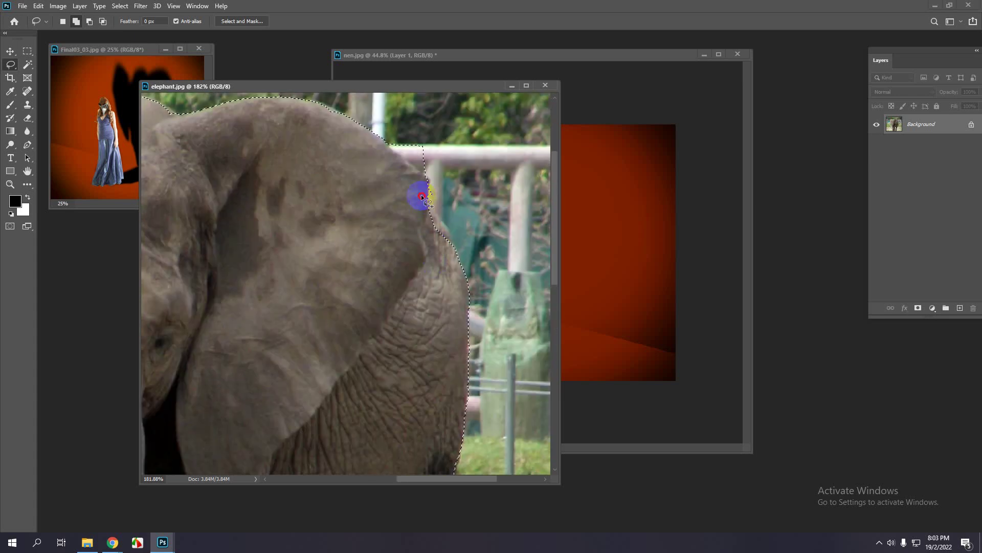
{"action": "mouse_move", "coordinate": [450, 236]}
{"action": "left_mouse_down"}
{"action": "mouse_move", "coordinate": [384, 214]}
{"action": "mouse_move", "coordinate": [383, 245]}
{"action": "mouse_move", "coordinate": [428, 225]}
{"action": "mouse_move", "coordinate": [373, 149]}
{"action": "mouse_move", "coordinate": [427, 221]}
{"action": "left_mouse_up"}
{"action": "key", "text": "space"}
{"action": "key", "text": "alt"}
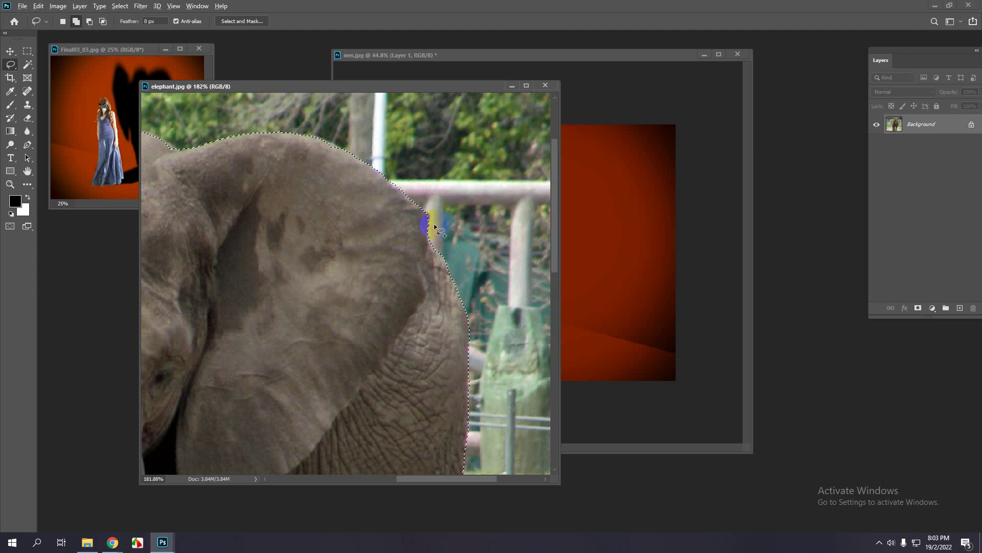
{"action": "key", "text": "alt"}
{"action": "left_click_drag", "start_coordinate": [377, 228], "coordinate": [456, 268]}
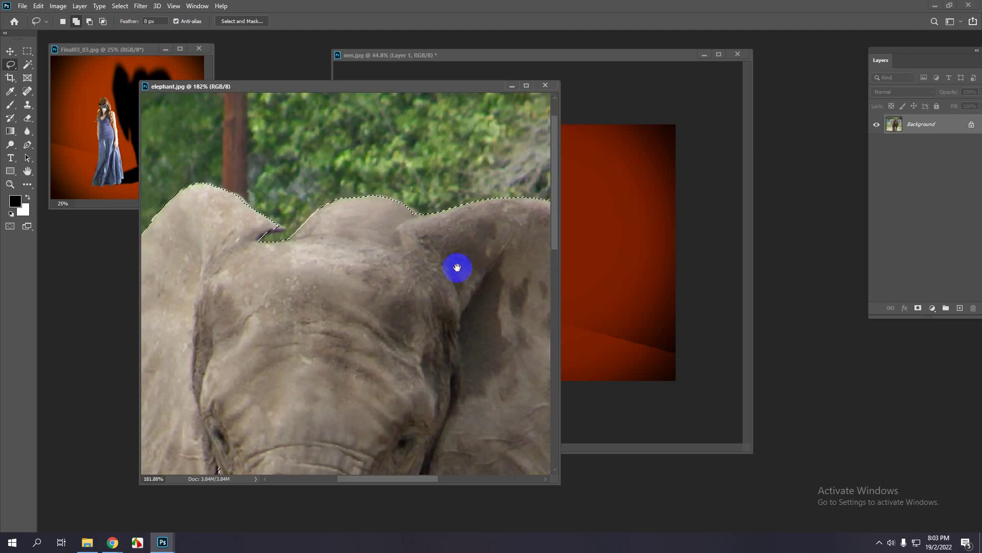
{"action": "mouse_move", "coordinate": [258, 240]}
{"action": "left_mouse_down"}
{"action": "mouse_move", "coordinate": [276, 225]}
{"action": "mouse_move", "coordinate": [225, 231]}
{"action": "mouse_move", "coordinate": [263, 236]}
{"action": "left_mouse_up"}
- Subtract the narrow background gap between the trunk and the leg behind it from the selection
{"action": "scroll", "coordinate": [267, 251], "scroll_direction": "down", "scroll_amount": 4}
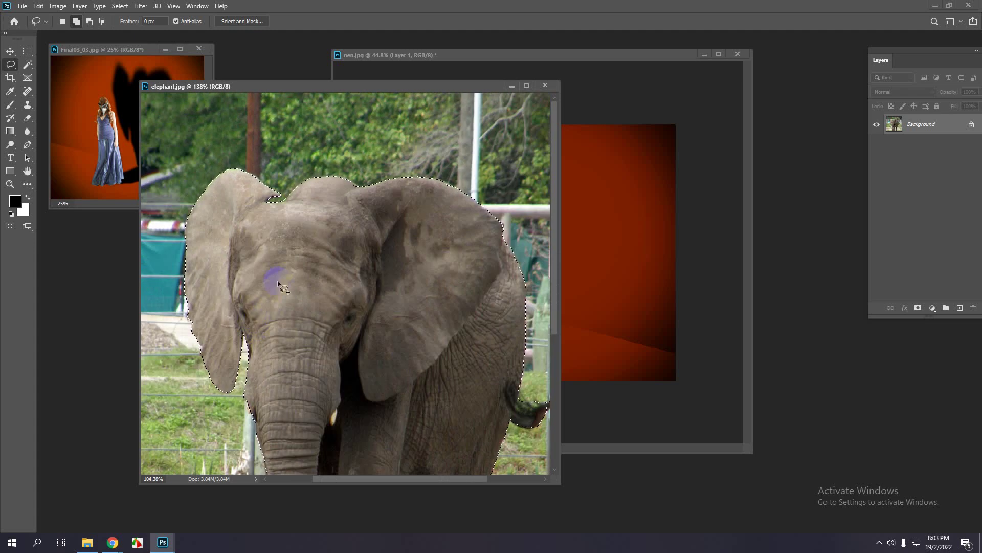
{"action": "left_click_drag", "start_coordinate": [277, 281], "coordinate": [253, 214]}
{"action": "left_click_drag", "start_coordinate": [308, 336], "coordinate": [270, 237]}
{"action": "scroll", "coordinate": [293, 348], "scroll_direction": "up", "scroll_amount": 4}
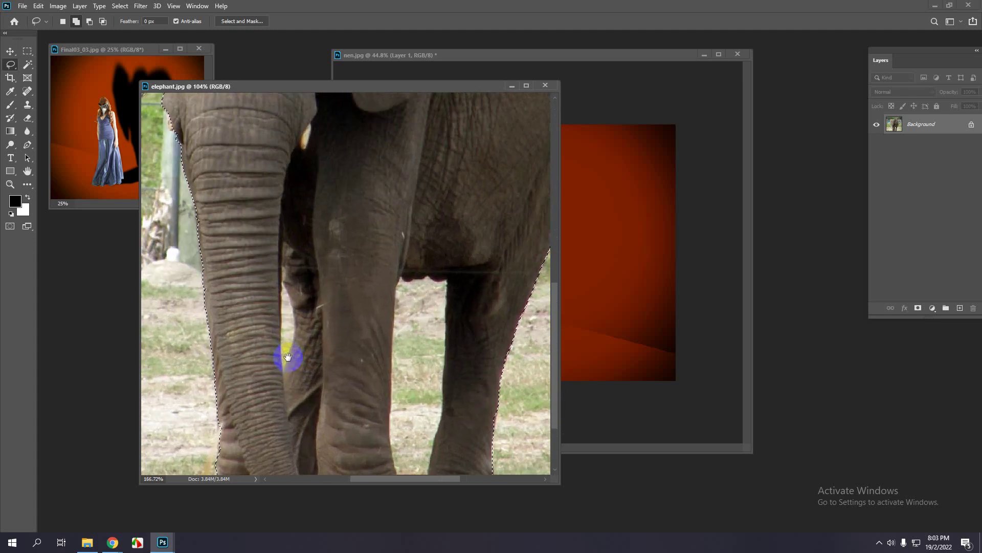
{"action": "left_click_drag", "start_coordinate": [287, 360], "coordinate": [286, 285]}
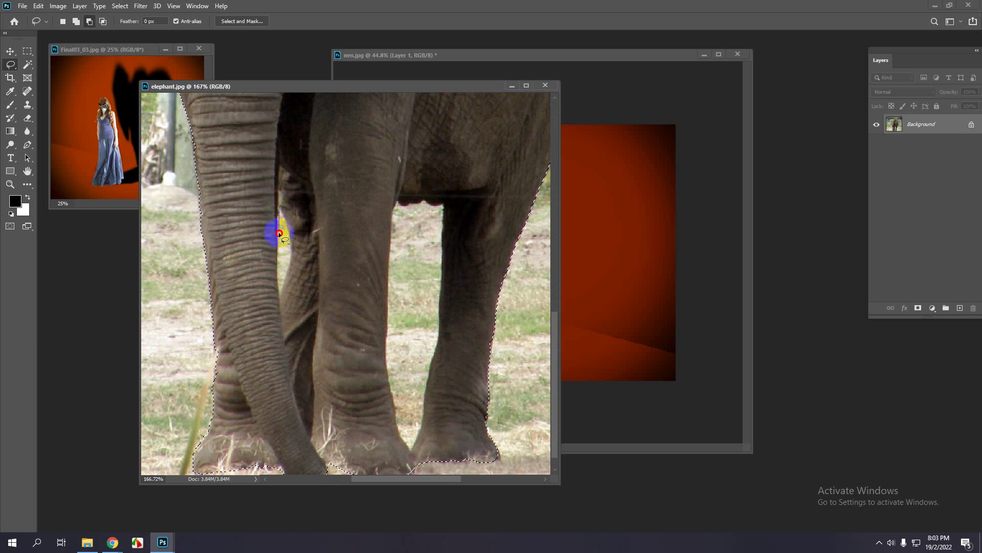
{"action": "left_click_drag", "start_coordinate": [280, 288], "coordinate": [290, 260]}
{"action": "mouse_move", "coordinate": [282, 215]}
{"action": "left_mouse_down"}
{"action": "mouse_move", "coordinate": [301, 277]}
{"action": "mouse_move", "coordinate": [271, 284]}
{"action": "mouse_move", "coordinate": [290, 264]}
{"action": "left_mouse_up"}
{"action": "scroll", "coordinate": [277, 286], "scroll_direction": "up", "scroll_amount": 4}
{"action": "key", "text": "alt"}
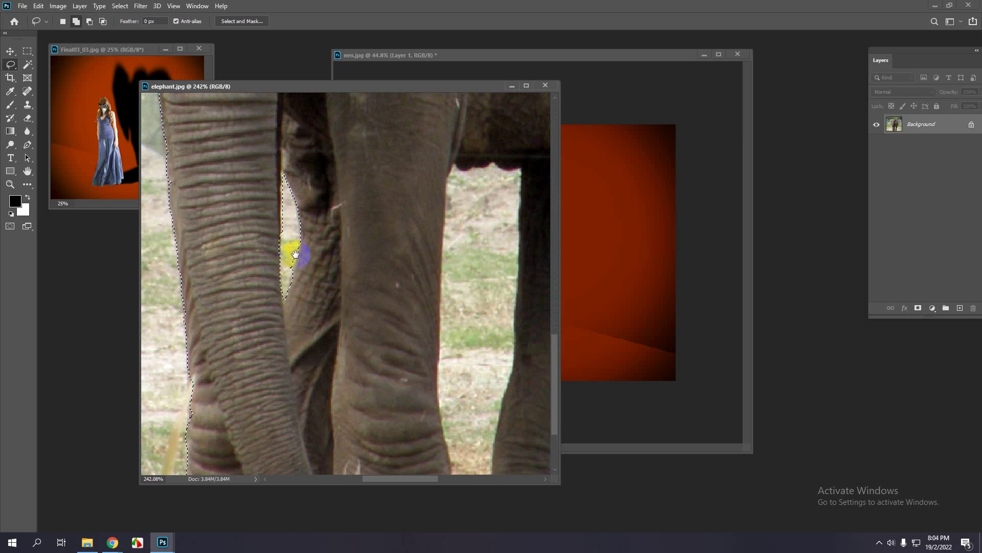
- Subtract the upper part of the background gap between the front and hind legs from the selection
{"action": "left_click_drag", "start_coordinate": [453, 311], "coordinate": [361, 260]}
{"action": "scroll", "coordinate": [361, 261], "scroll_direction": "down", "scroll_amount": 3}
{"action": "scroll", "coordinate": [361, 259], "scroll_direction": "down", "scroll_amount": 2}
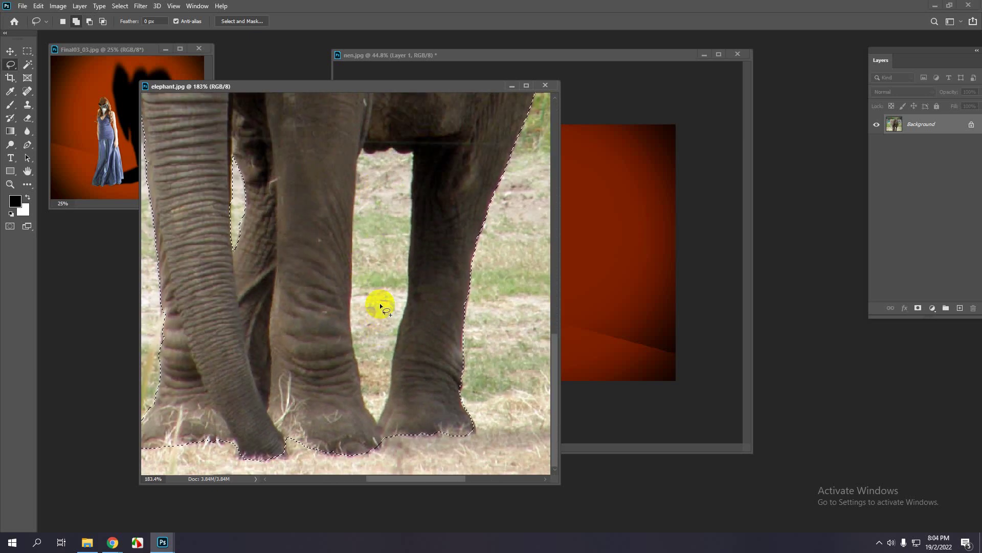
{"action": "mouse_move", "coordinate": [358, 172]}
{"action": "left_mouse_down"}
{"action": "mouse_move", "coordinate": [364, 148]}
{"action": "mouse_move", "coordinate": [352, 255]}
{"action": "mouse_move", "coordinate": [359, 276]}
{"action": "mouse_move", "coordinate": [407, 268]}
{"action": "left_mouse_up"}
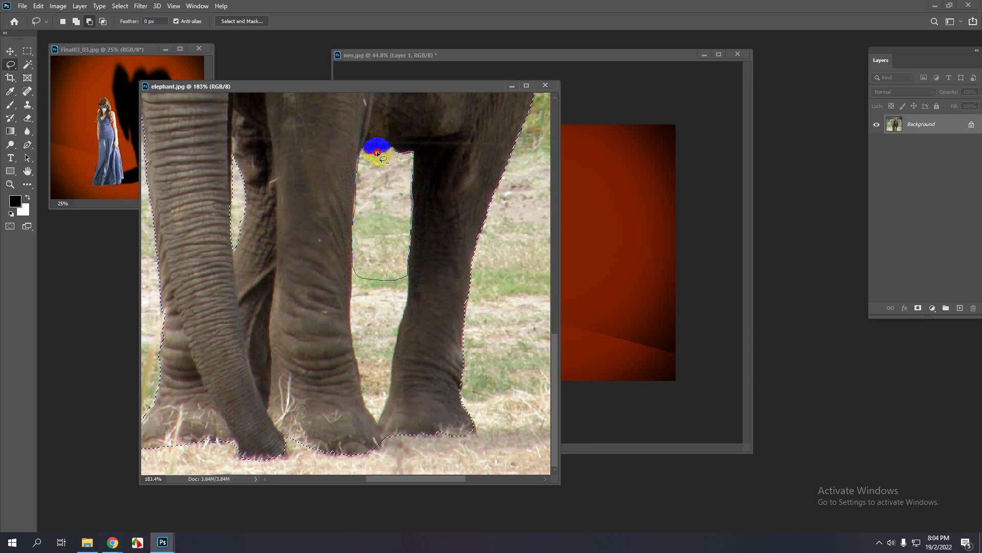
{"action": "left_click_drag", "start_coordinate": [364, 150], "coordinate": [353, 201]}
- Subtract the remaining background between the lower front and hind legs down to the feet and touch up the hind foot's edge
{"action": "mouse_move", "coordinate": [393, 301]}
{"action": "left_mouse_down"}
{"action": "mouse_move", "coordinate": [380, 259]}
{"action": "mouse_move", "coordinate": [346, 236]}
{"action": "mouse_move", "coordinate": [337, 310]}
{"action": "mouse_move", "coordinate": [345, 377]}
{"action": "mouse_move", "coordinate": [351, 406]}
{"action": "mouse_move", "coordinate": [365, 409]}
{"action": "mouse_move", "coordinate": [374, 394]}
{"action": "left_mouse_up"}
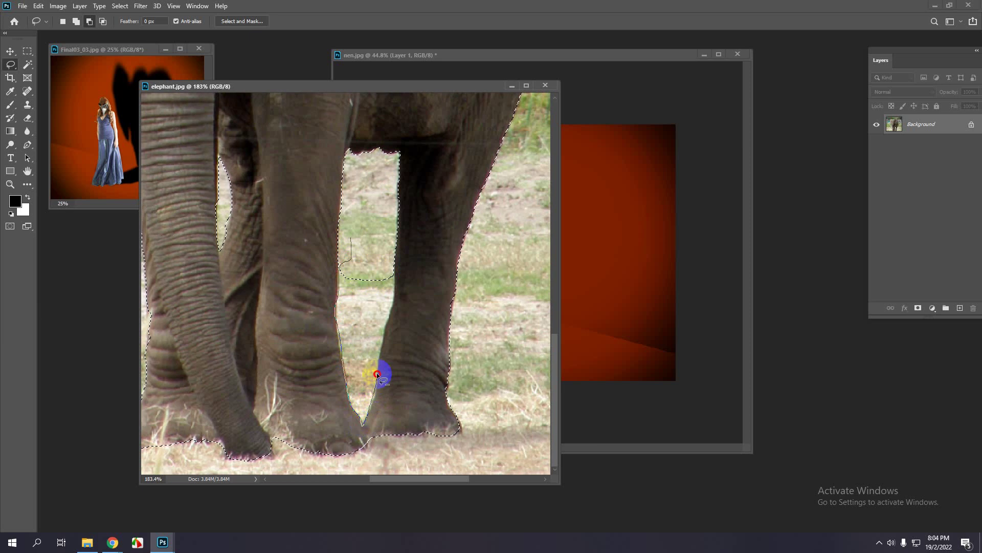
{"action": "left_click_drag", "start_coordinate": [396, 268], "coordinate": [358, 241]}
{"action": "scroll", "coordinate": [383, 277], "scroll_direction": "up", "scroll_amount": 1}
{"action": "mouse_move", "coordinate": [401, 300]}
{"action": "left_mouse_down"}
{"action": "mouse_move", "coordinate": [396, 217]}
{"action": "mouse_move", "coordinate": [391, 252]}
{"action": "mouse_move", "coordinate": [418, 281]}
{"action": "mouse_move", "coordinate": [394, 284]}
{"action": "left_mouse_up"}
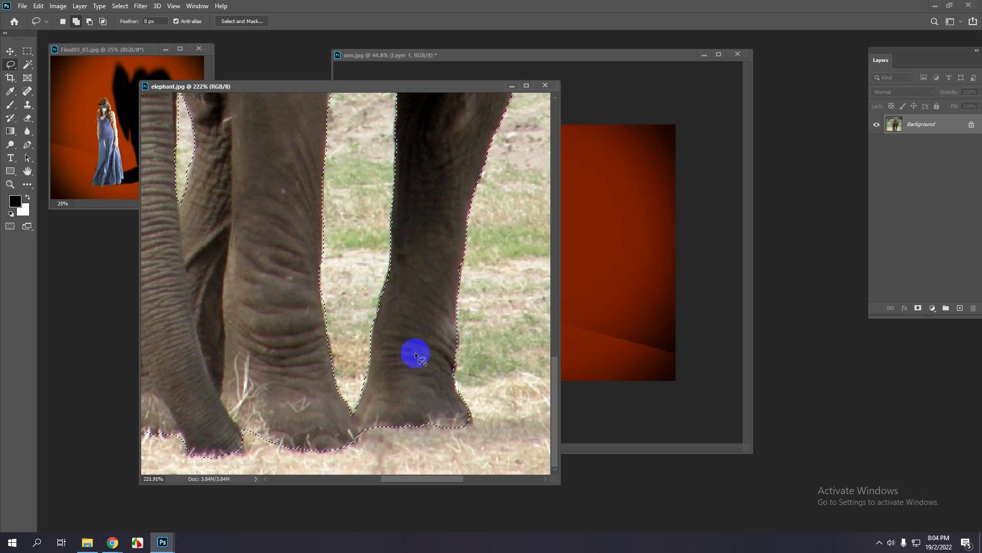
{"action": "scroll", "coordinate": [385, 364], "scroll_direction": "down", "scroll_amount": 3}
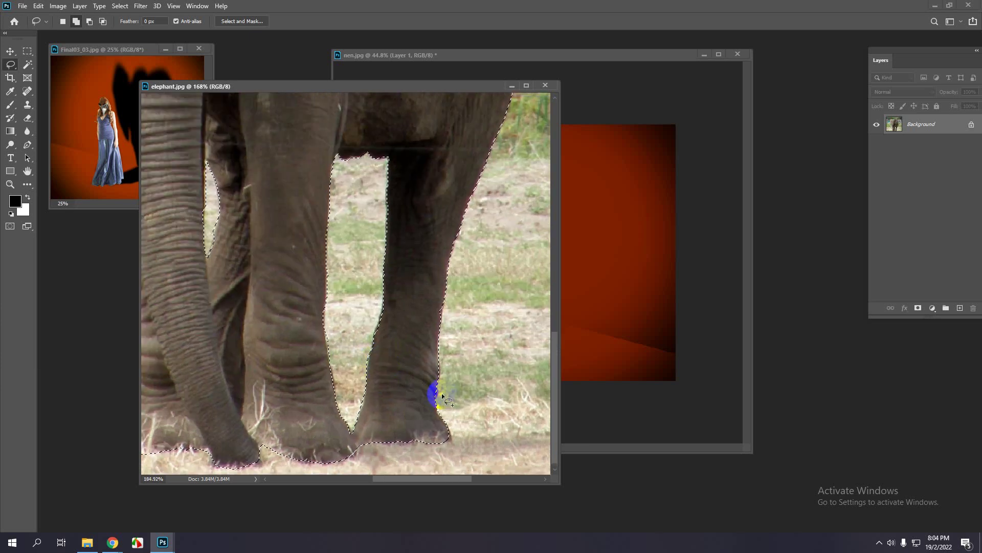
{"action": "scroll", "coordinate": [442, 396], "scroll_direction": "up", "scroll_amount": 2}
{"action": "mouse_move", "coordinate": [435, 357]}
{"action": "left_mouse_down"}
{"action": "mouse_move", "coordinate": [436, 390]}
{"action": "mouse_move", "coordinate": [415, 424]}
{"action": "mouse_move", "coordinate": [453, 447]}
{"action": "mouse_move", "coordinate": [457, 461]}
{"action": "mouse_move", "coordinate": [406, 453]}
{"action": "left_mouse_up"}
{"action": "scroll", "coordinate": [428, 377], "scroll_direction": "down", "scroll_amount": 5}
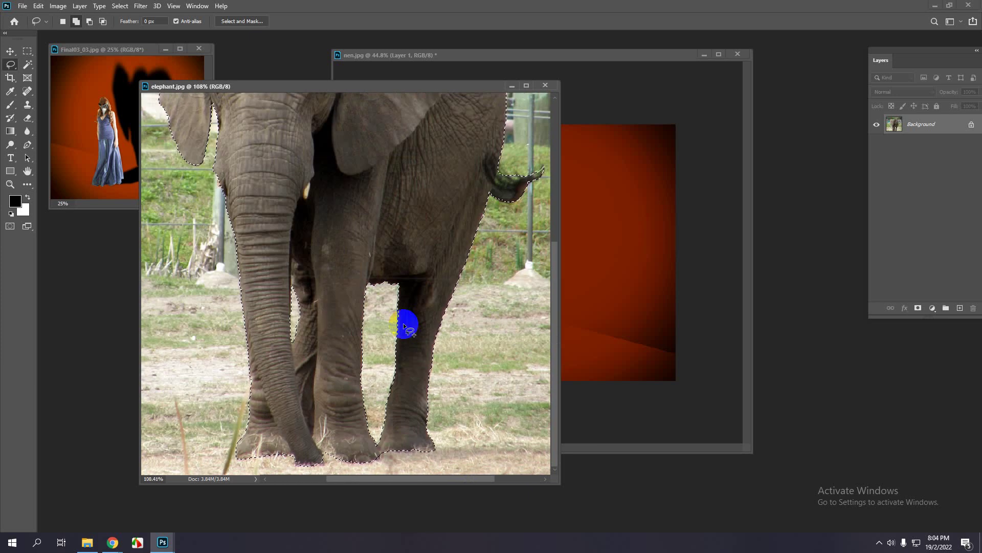
- Bring the selected elephant into the nen.jpg document as a new layer over the woman and red background
{"action": "scroll", "coordinate": [405, 326], "scroll_direction": "down", "scroll_amount": 2}
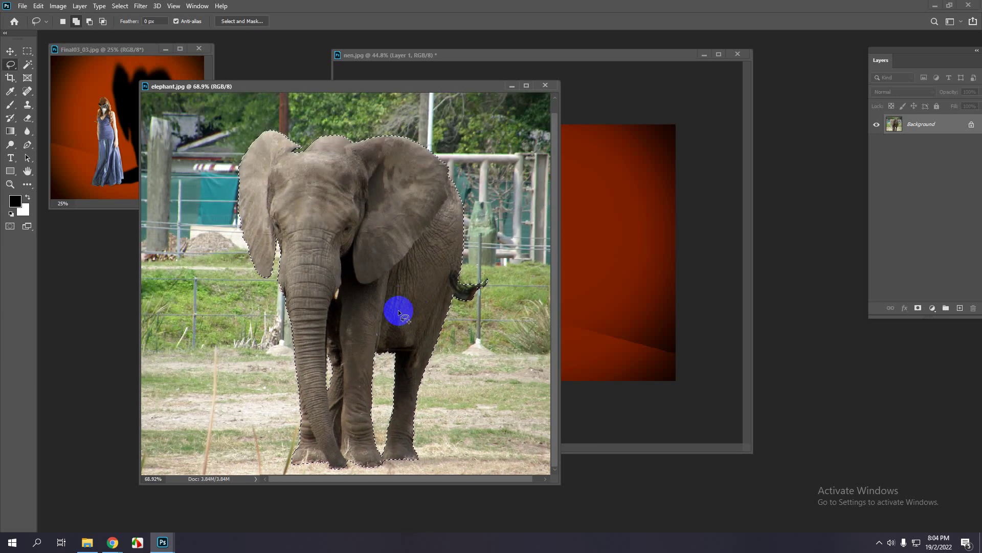
{"action": "left_click_drag", "start_coordinate": [398, 310], "coordinate": [588, 232]}
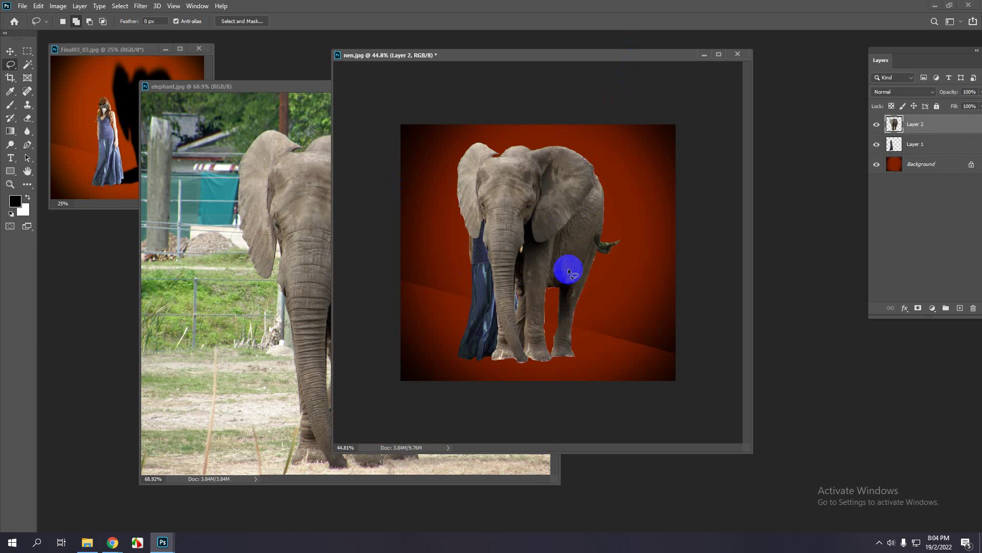
- Erase the green background fringe around the elephant's tail on Layer 2 with a slightly larger Eraser brush
{"action": "scroll", "coordinate": [658, 240], "scroll_direction": "up", "scroll_amount": 5}
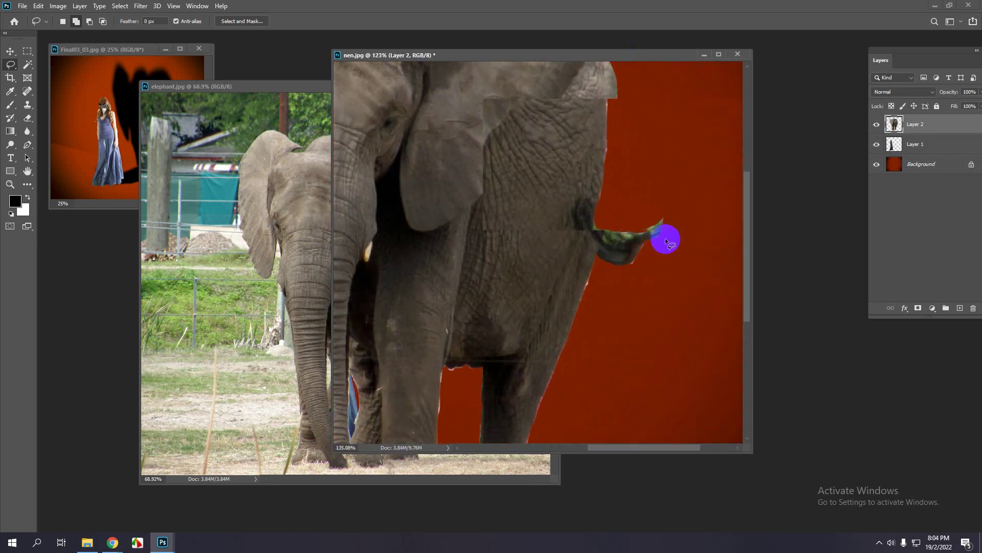
{"action": "left_click", "coordinate": [28, 118]}
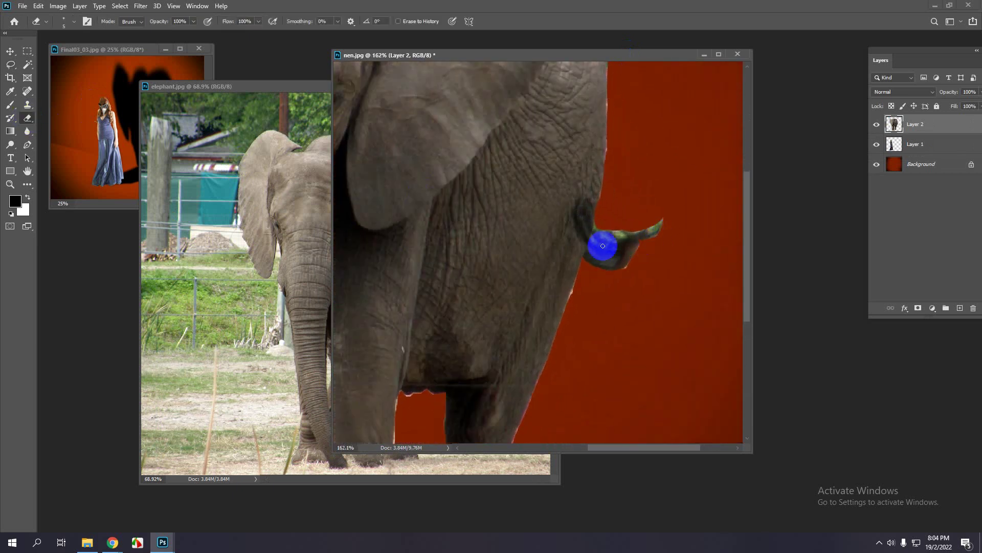
{"action": "scroll", "coordinate": [616, 233], "scroll_direction": "up", "scroll_amount": 2}
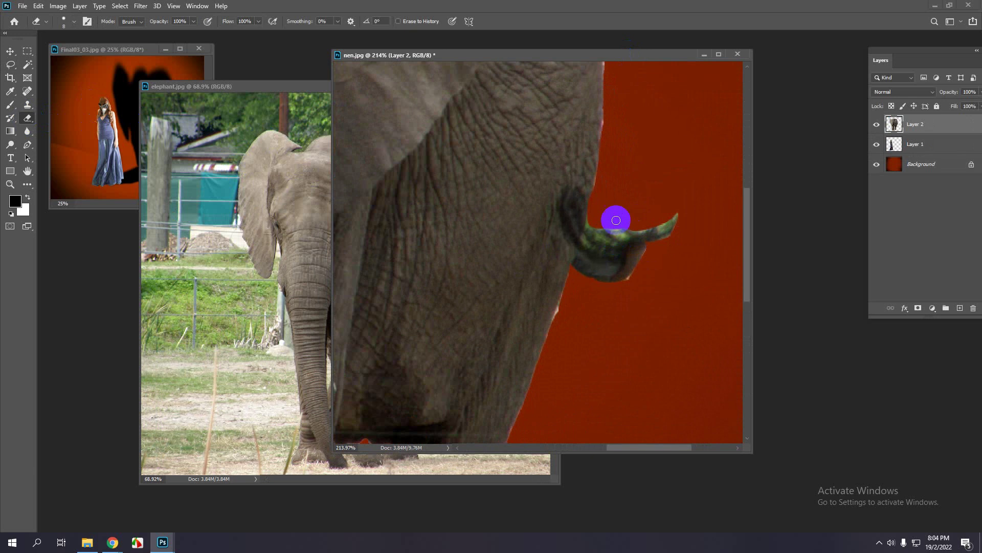
{"action": "key", "text": "]"}
{"action": "key", "text": "]"}
{"action": "key", "text": "]"}
{"action": "left_click", "coordinate": [591, 226]}
{"action": "mouse_move", "coordinate": [610, 229]}
{"action": "left_mouse_down"}
{"action": "mouse_move", "coordinate": [675, 213]}
{"action": "mouse_move", "coordinate": [585, 230]}
{"action": "mouse_move", "coordinate": [592, 221]}
{"action": "mouse_move", "coordinate": [607, 230]}
{"action": "mouse_move", "coordinate": [670, 225]}
{"action": "mouse_move", "coordinate": [605, 233]}
{"action": "mouse_move", "coordinate": [592, 224]}
{"action": "mouse_move", "coordinate": [613, 234]}
{"action": "mouse_move", "coordinate": [622, 285]}
{"action": "left_mouse_up"}
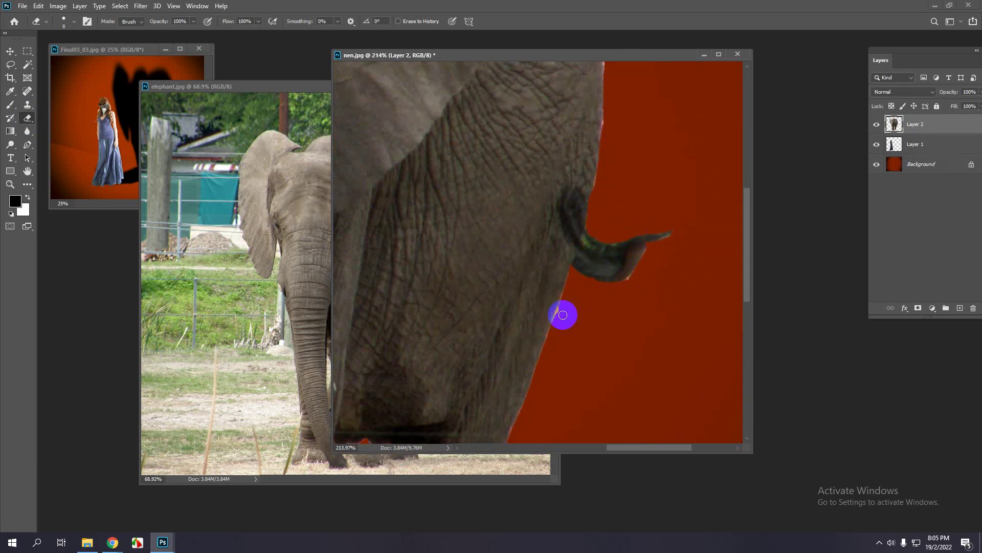
{"action": "scroll", "coordinate": [605, 287], "scroll_direction": "down", "scroll_amount": 3}
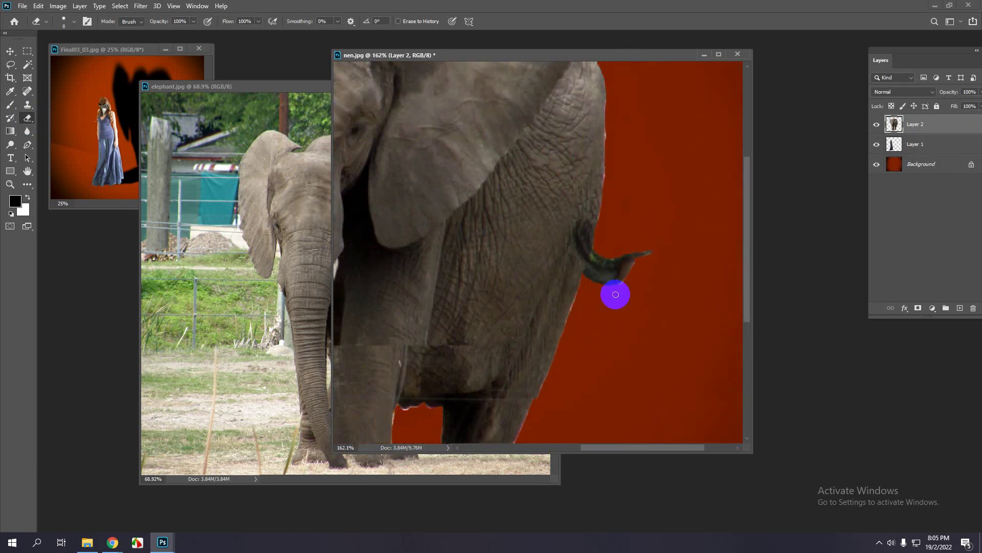
- Close the elephant.jpg document and move the nen.jpg window closer to the reference image
{"action": "key", "text": "v"}
{"action": "scroll", "coordinate": [500, 263], "scroll_direction": "down", "scroll_amount": 3}
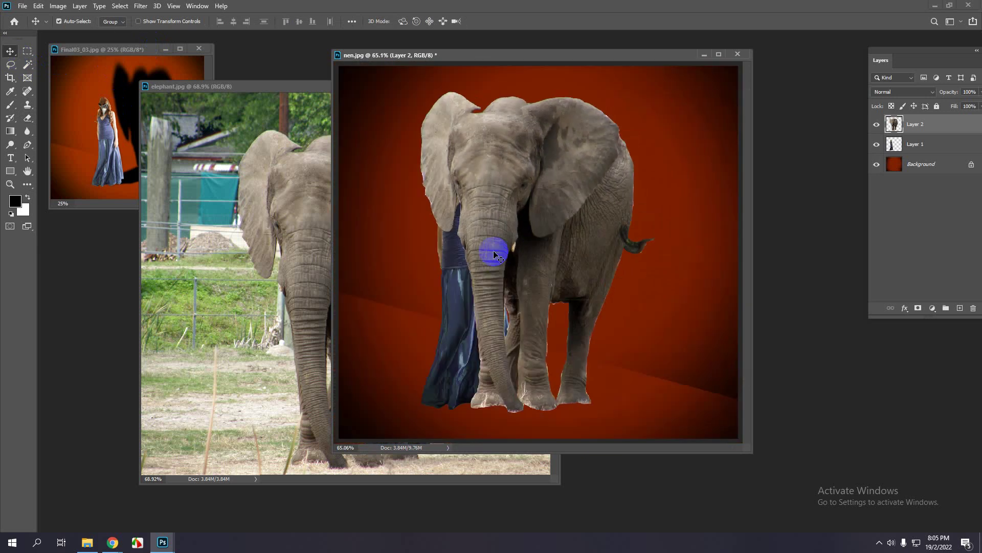
{"action": "scroll", "coordinate": [284, 205], "scroll_direction": "down", "scroll_amount": 2}
{"action": "left_click", "coordinate": [288, 220]}
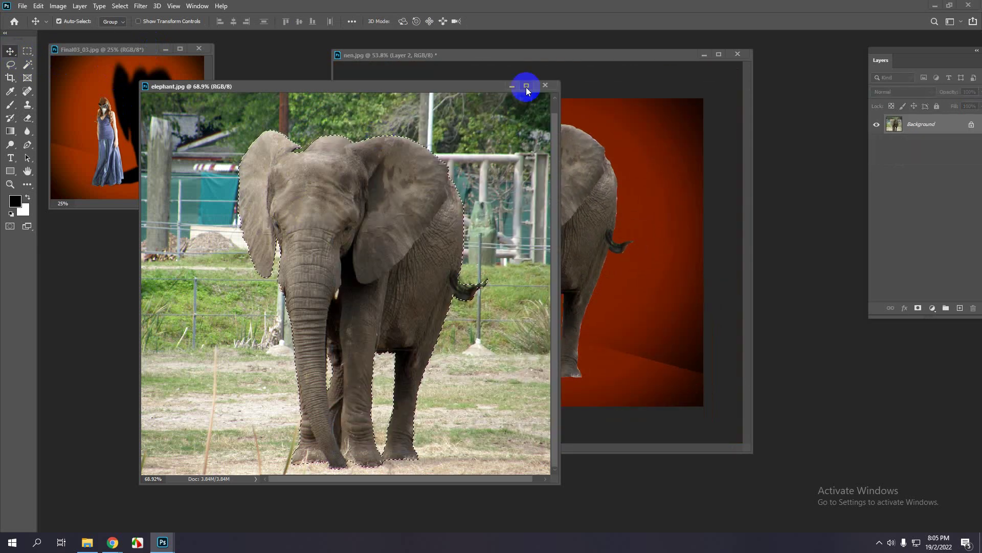
{"action": "left_click", "coordinate": [546, 86]}
{"action": "left_click_drag", "start_coordinate": [506, 55], "coordinate": [417, 61]}
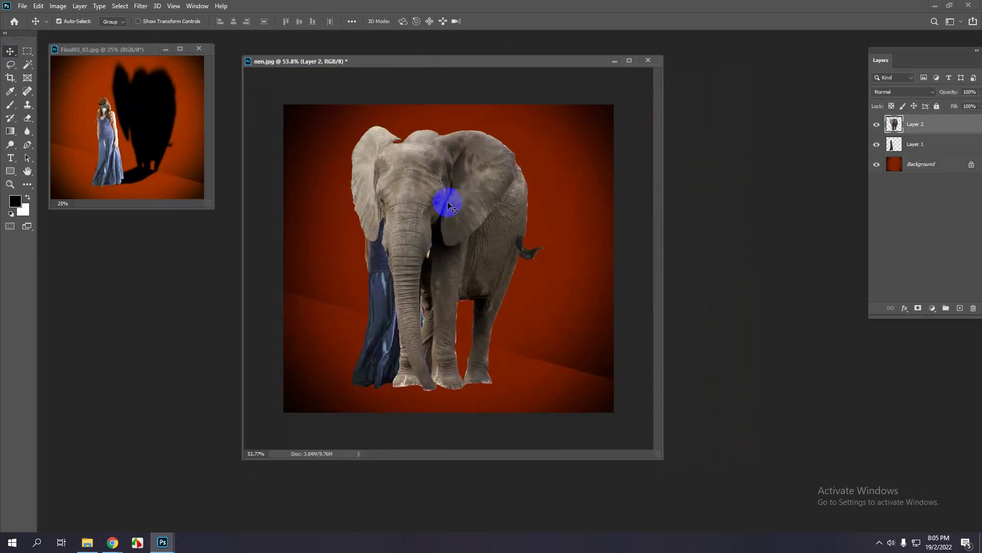
- Move the elephant beside the woman, with its tail at the right edge of the picture and its feet level with her hem
{"action": "left_click_drag", "start_coordinate": [490, 211], "coordinate": [525, 217]}
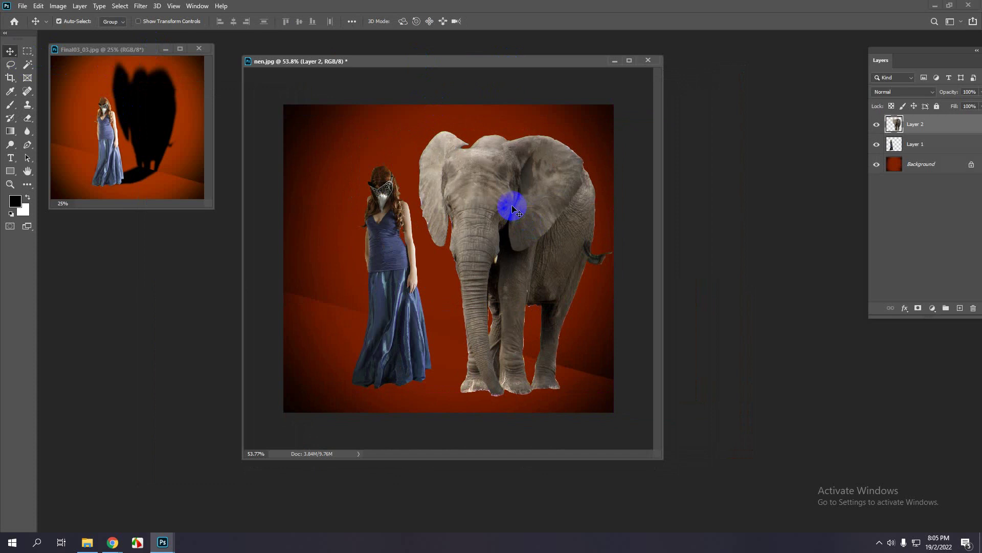
{"action": "left_click_drag", "start_coordinate": [512, 206], "coordinate": [511, 215]}
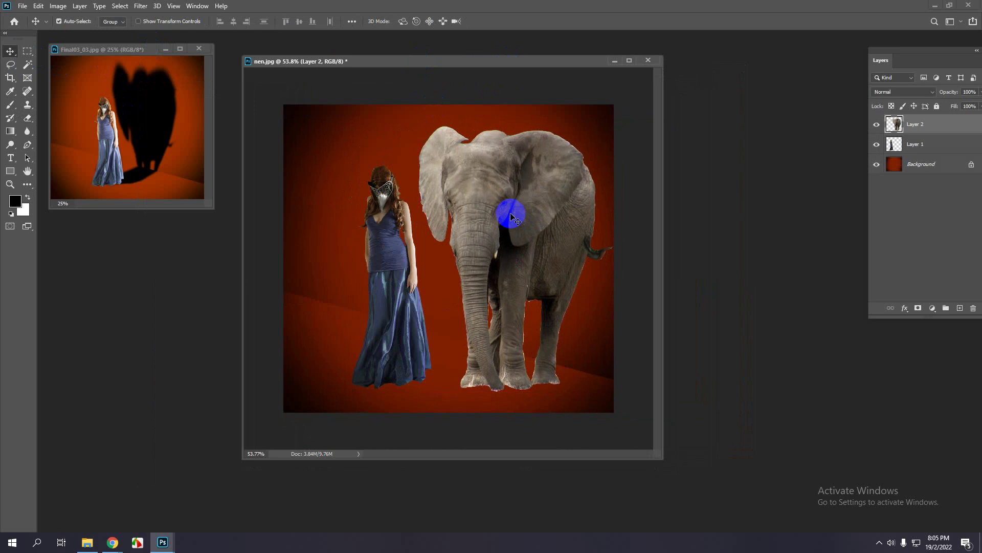
- Load the elephant layer's outline as a selection, fill it with black, and deselect
{"action": "key", "text": "ctrl"}
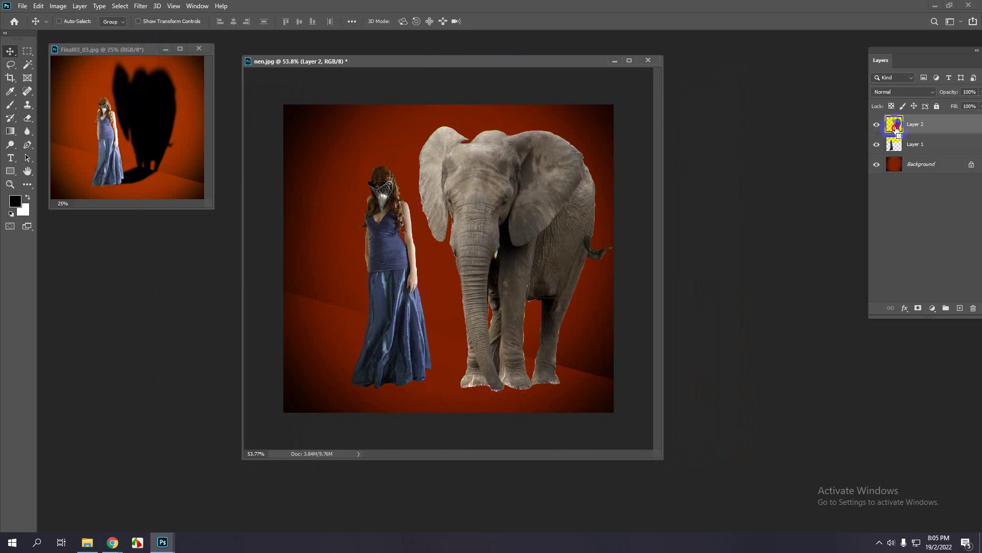
{"action": "left_click", "coordinate": [896, 128], "text": "ctrl"}
{"action": "left_click", "coordinate": [881, 544]}
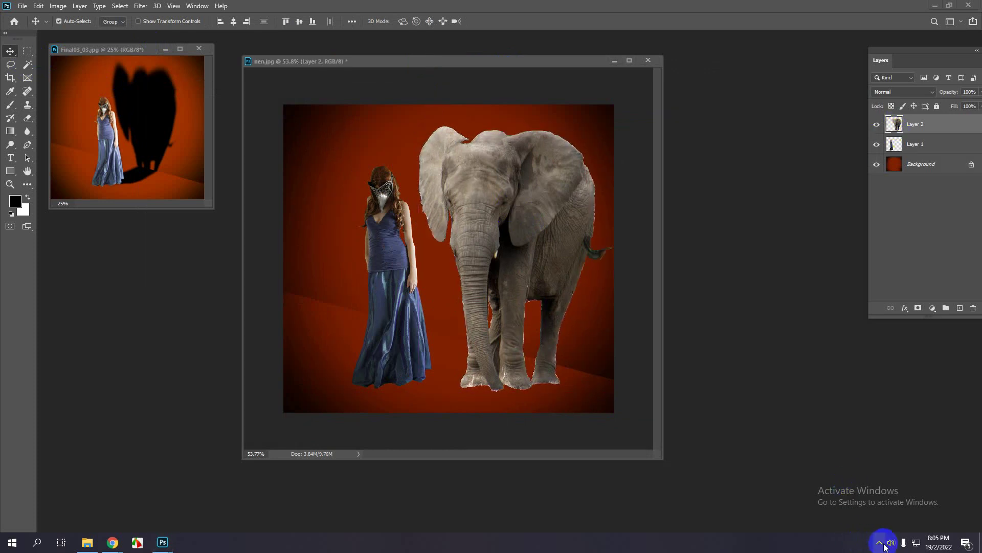
{"action": "left_click", "coordinate": [834, 543]}
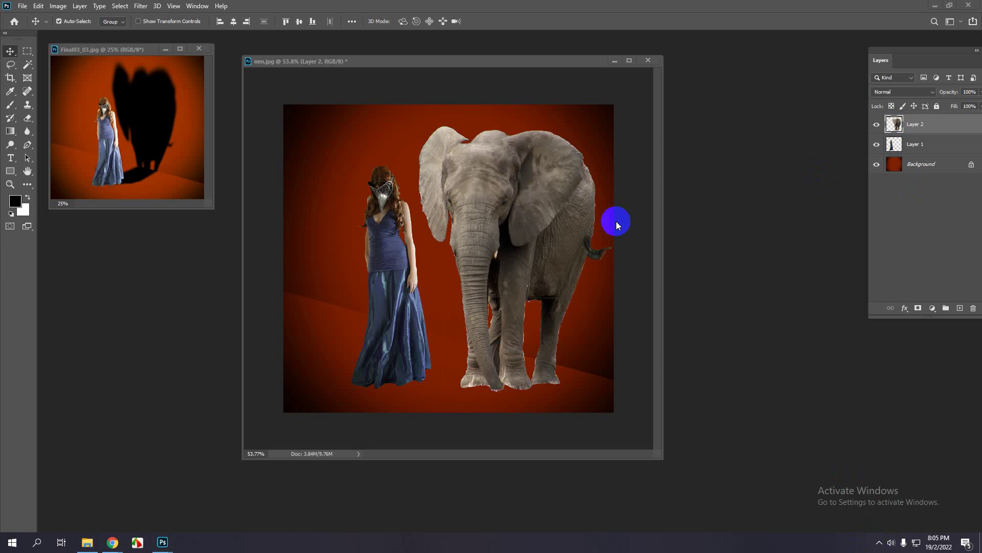
{"action": "left_click", "coordinate": [916, 125]}
{"action": "left_click", "coordinate": [517, 227]}
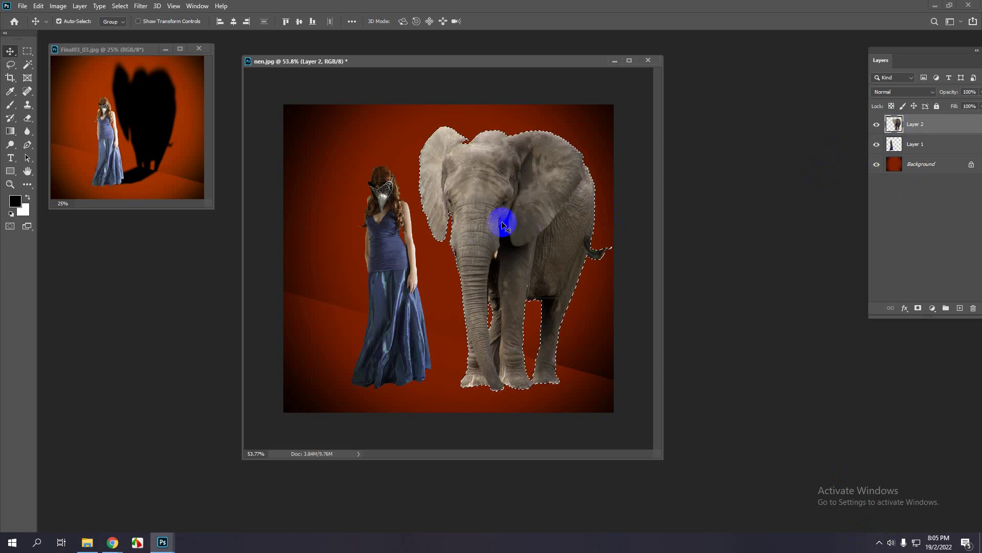
{"action": "left_click", "coordinate": [502, 220]}
{"action": "key", "text": "alt+BackSpace"}
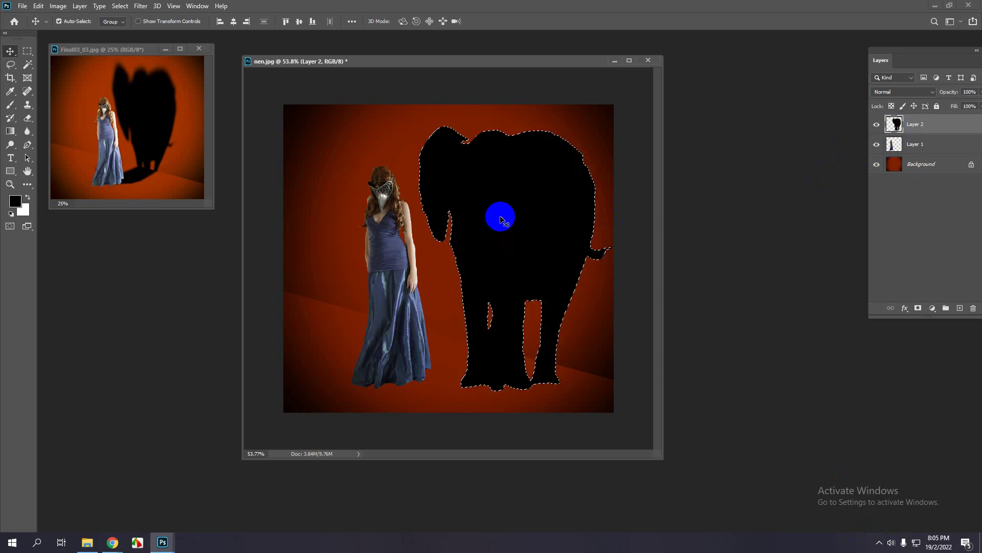
{"action": "key", "text": "ctrl+d"}
{"action": "left_click", "coordinate": [11, 52]}
{"action": "left_click", "coordinate": [254, 193]}
{"action": "left_click", "coordinate": [487, 227]}
- Apply a Gaussian Blur with a radius of 9.6 pixels to the black elephant silhouette
{"action": "left_click", "coordinate": [141, 5]}
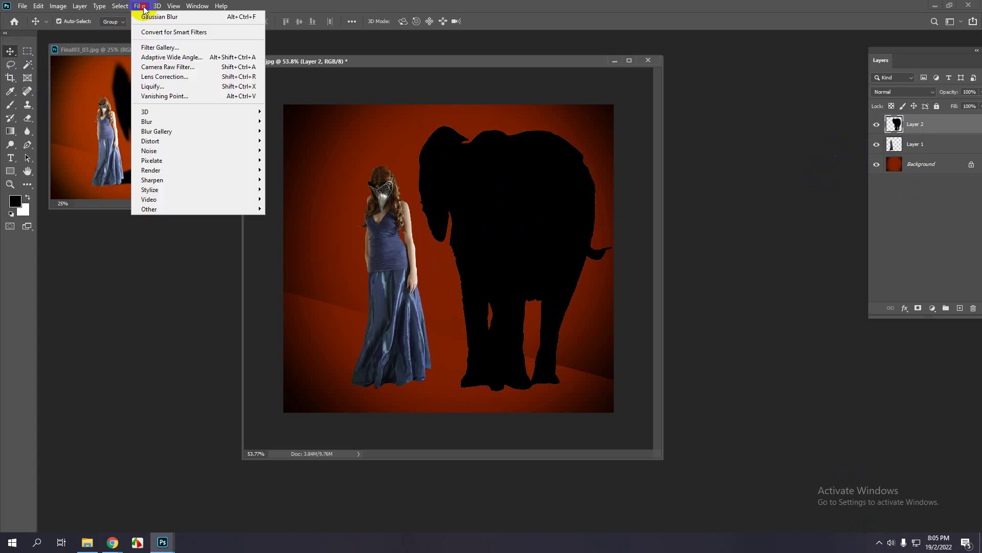
{"action": "mouse_move", "coordinate": [156, 121]}
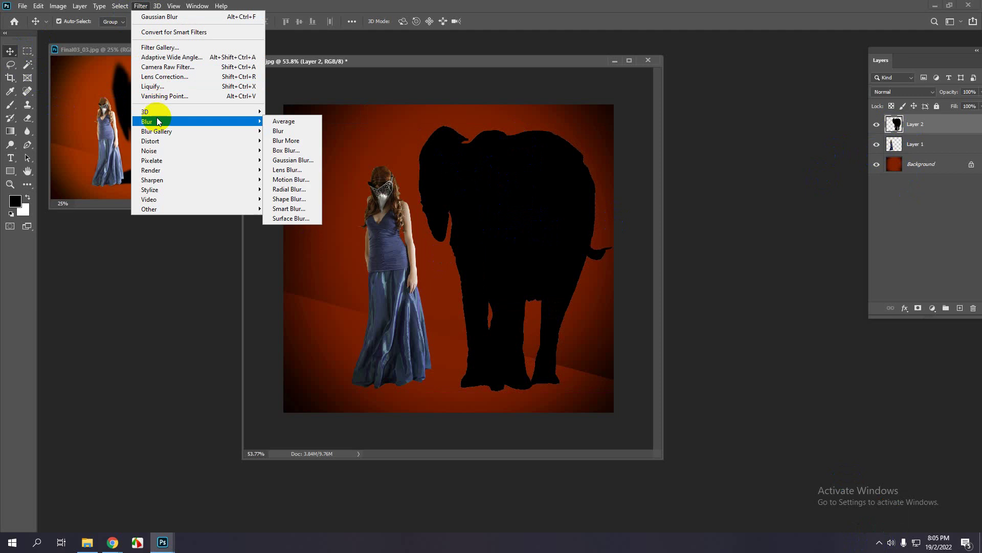
{"action": "left_click", "coordinate": [304, 163]}
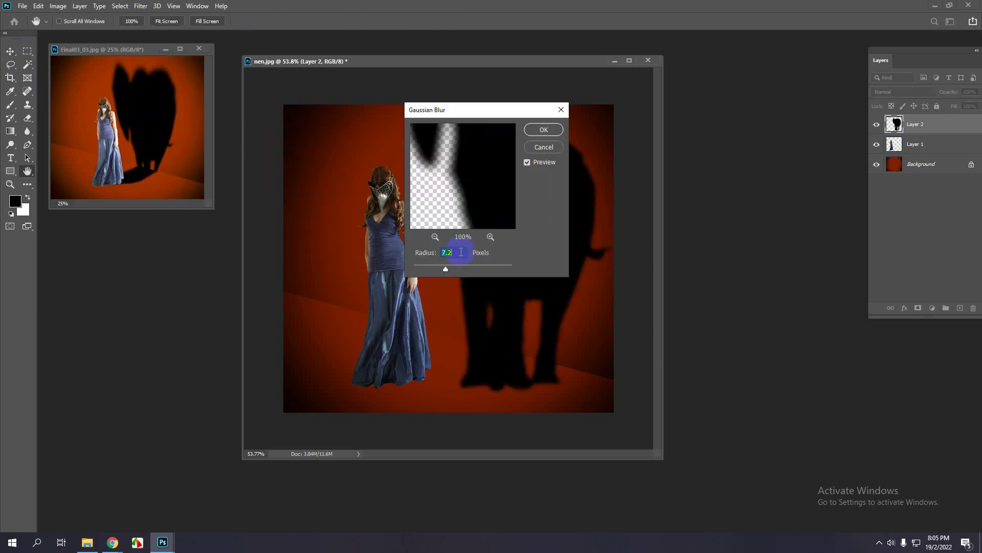
{"action": "left_click_drag", "start_coordinate": [478, 114], "coordinate": [678, 145]}
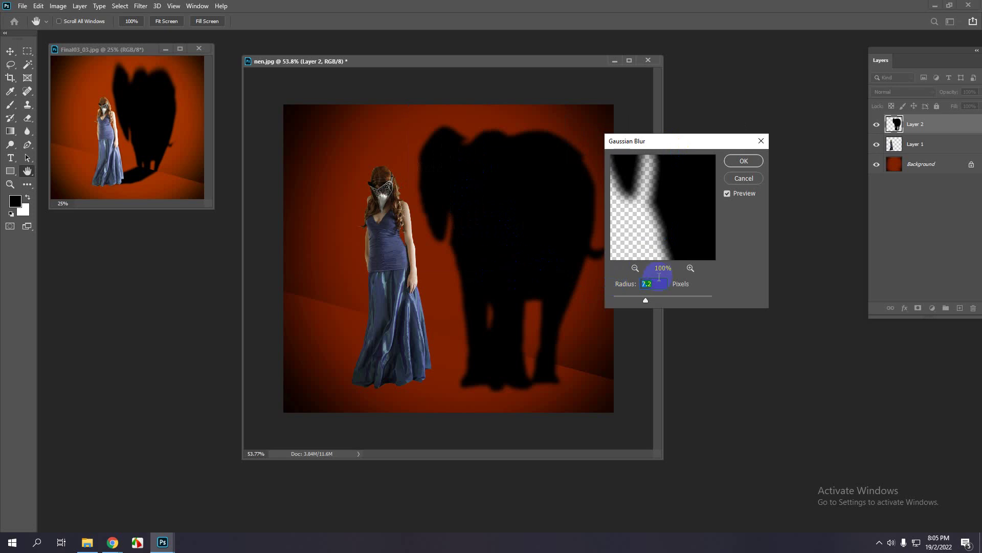
{"action": "left_click_drag", "start_coordinate": [645, 300], "coordinate": [615, 300]}
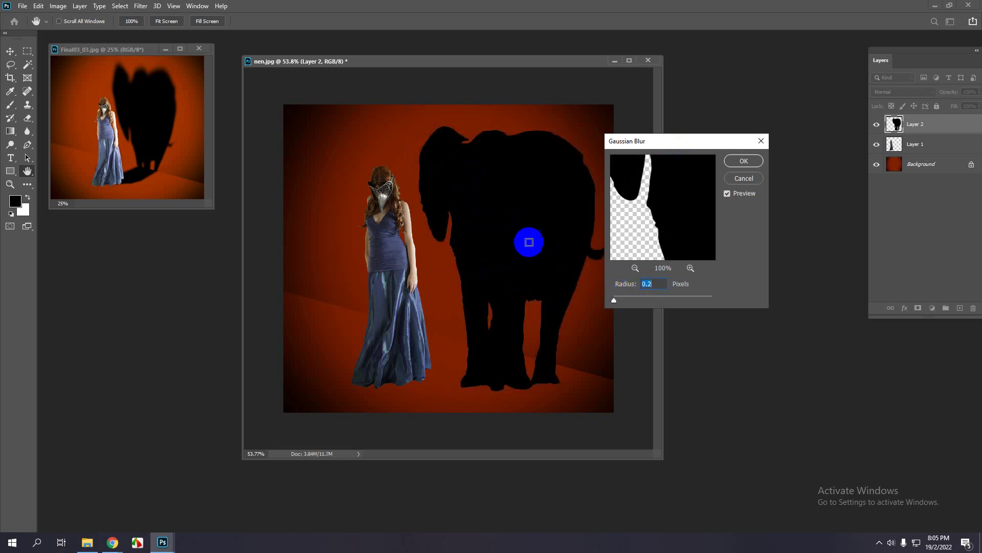
{"action": "left_click_drag", "start_coordinate": [614, 300], "coordinate": [652, 301]}
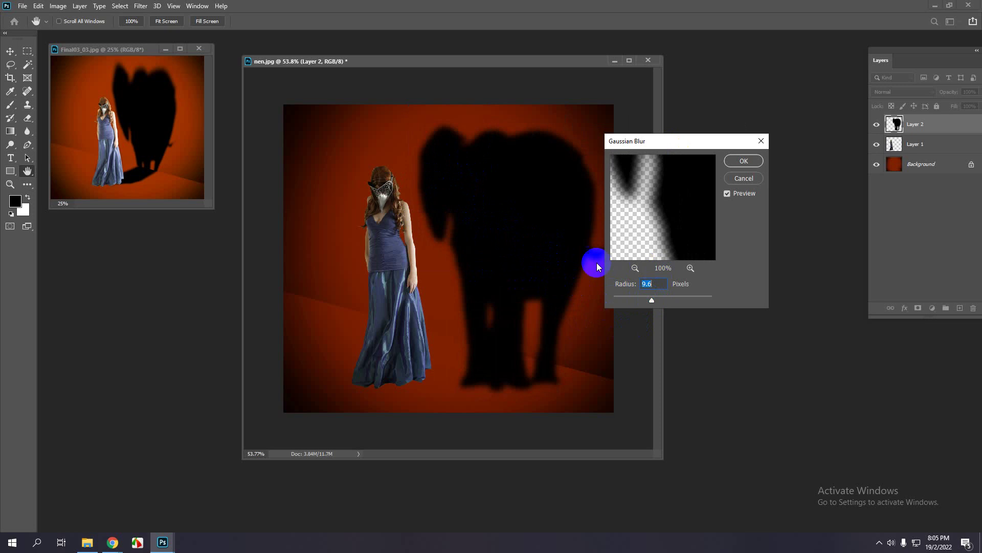
{"action": "left_click", "coordinate": [743, 162]}
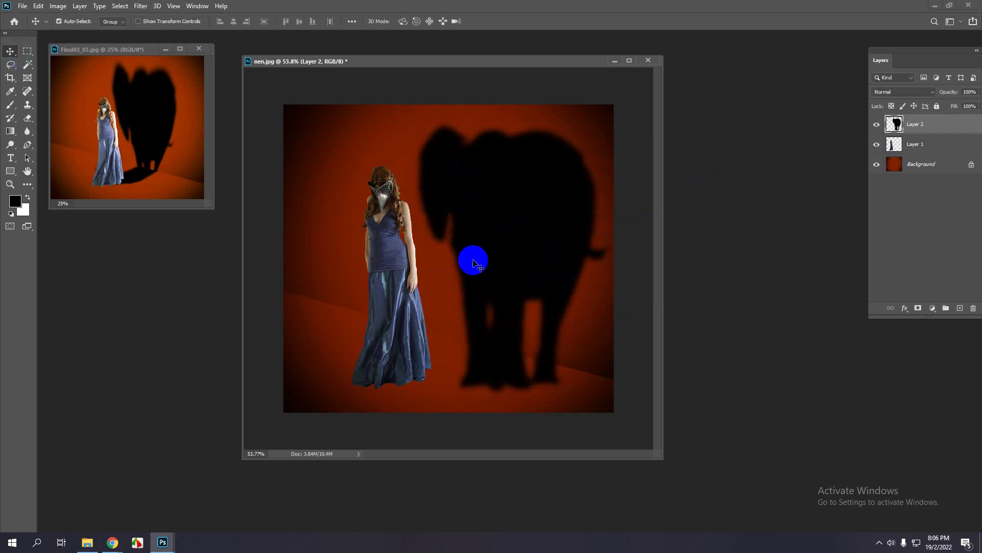
- Raise the elephant shadow above the floor line and scale it to 88.16% with Free Transform
{"action": "left_click_drag", "start_coordinate": [500, 351], "coordinate": [498, 305]}
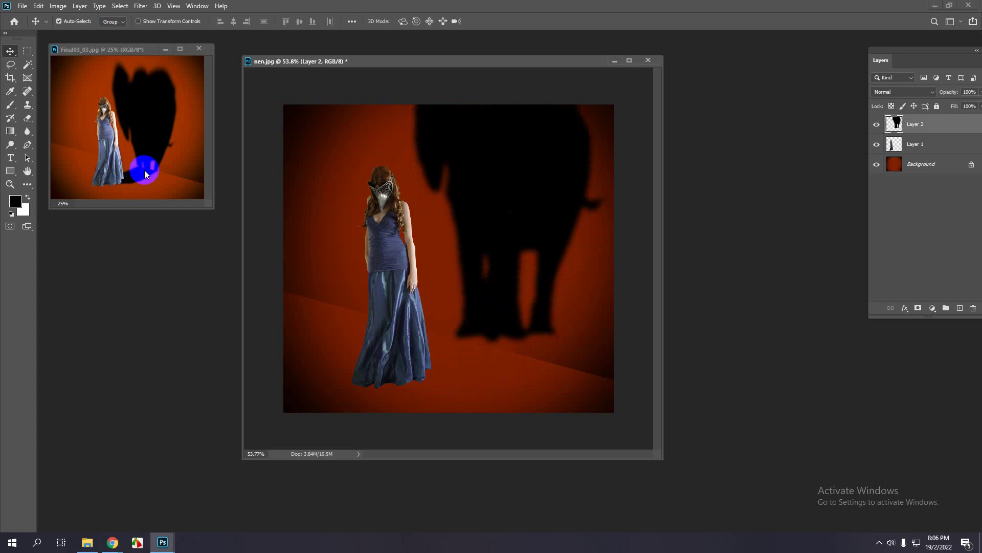
{"action": "left_click_drag", "start_coordinate": [146, 178], "coordinate": [496, 325]}
{"action": "key", "text": "ctrl+t"}
{"action": "scroll", "coordinate": [489, 325], "scroll_direction": "down", "scroll_amount": 1}
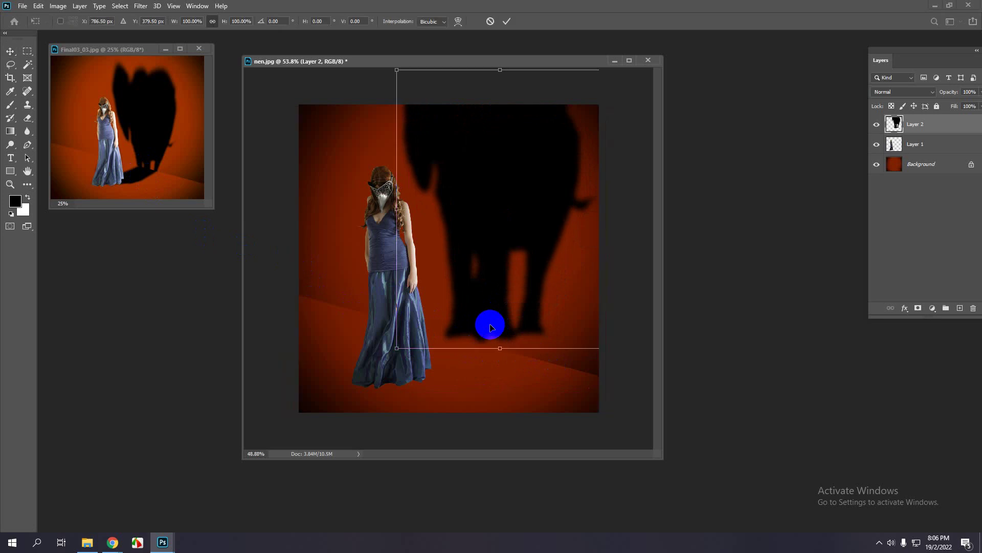
{"action": "left_click_drag", "start_coordinate": [587, 89], "coordinate": [563, 116]}
- Apply a Perspective transform to the elephant shadow, making its right side taller so its feet follow the sloping floor line
{"action": "right_click", "coordinate": [485, 200]}
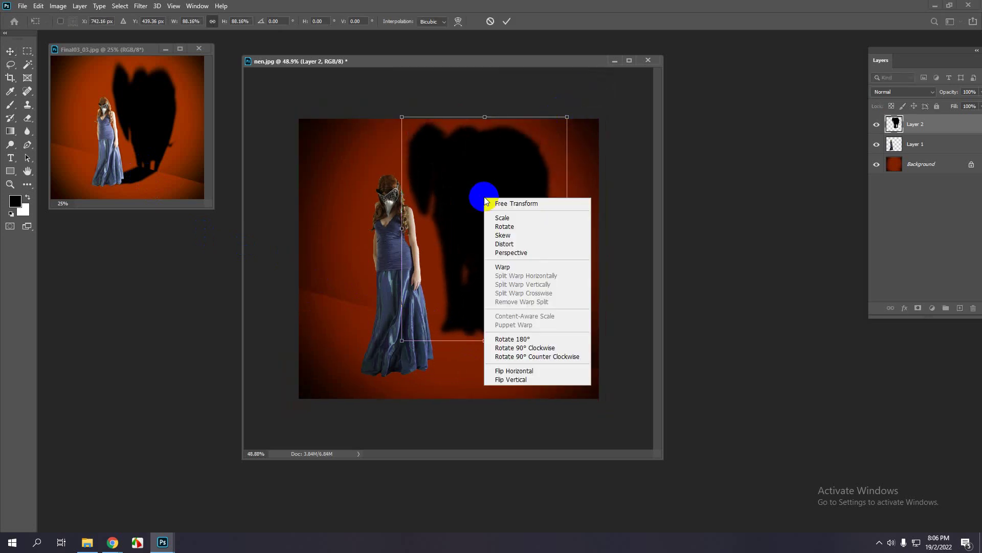
{"action": "left_click", "coordinate": [499, 247]}
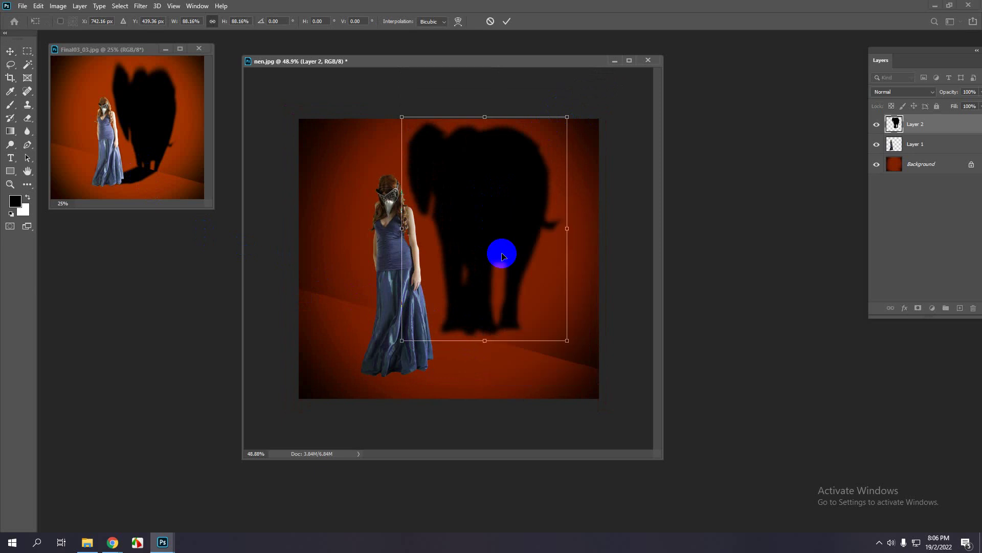
{"action": "left_click_drag", "start_coordinate": [566, 340], "coordinate": [570, 362]}
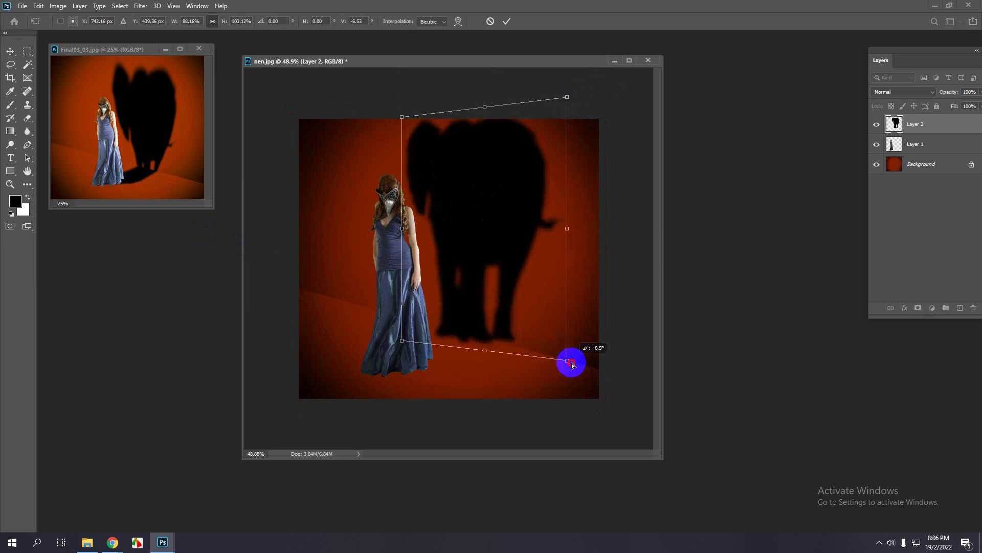
{"action": "left_click_drag", "start_coordinate": [402, 340], "coordinate": [408, 328]}
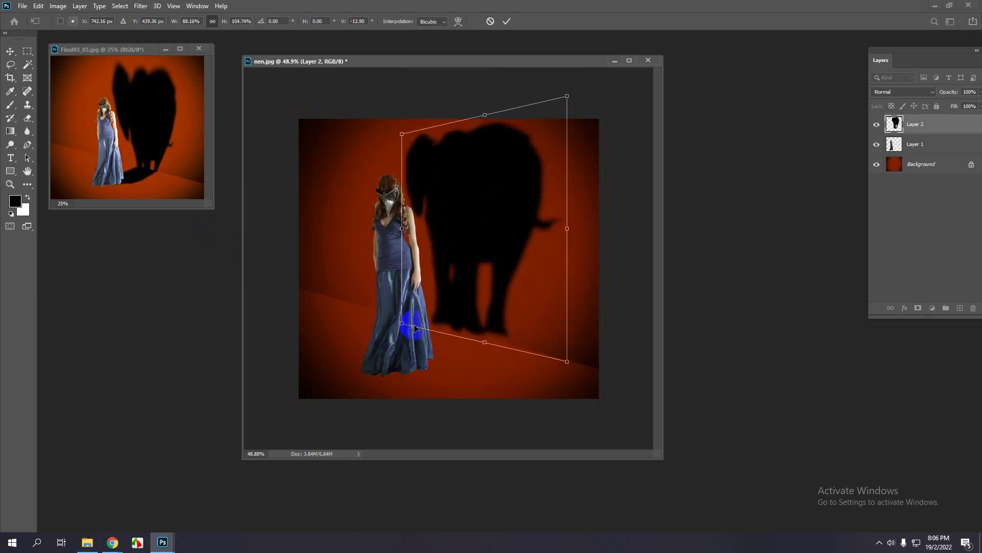
{"action": "left_click_drag", "start_coordinate": [567, 361], "coordinate": [569, 377]}
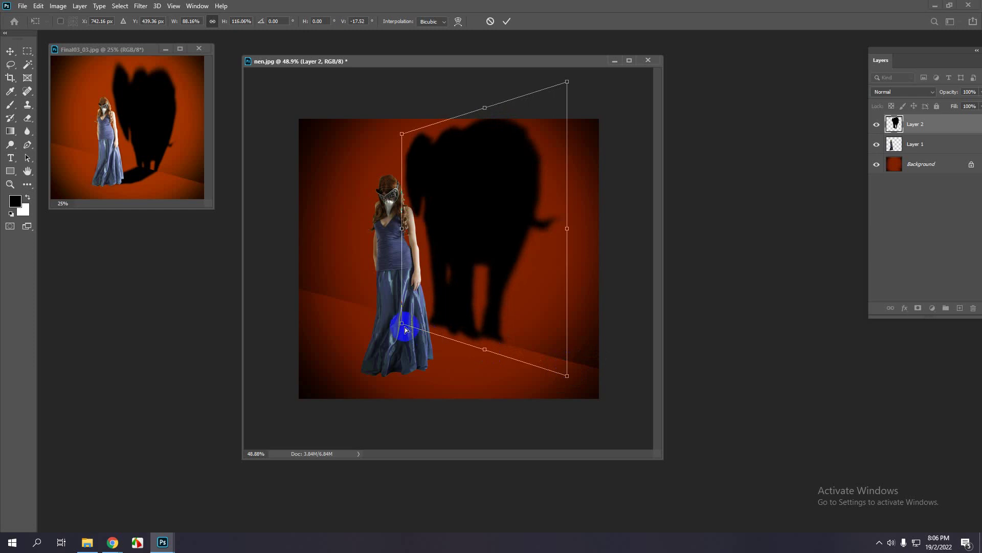
- Narrow the elephant shadow toward its feet in perspective, shift it slightly right, and apply the transform
{"action": "left_click_drag", "start_coordinate": [402, 324], "coordinate": [425, 330]}
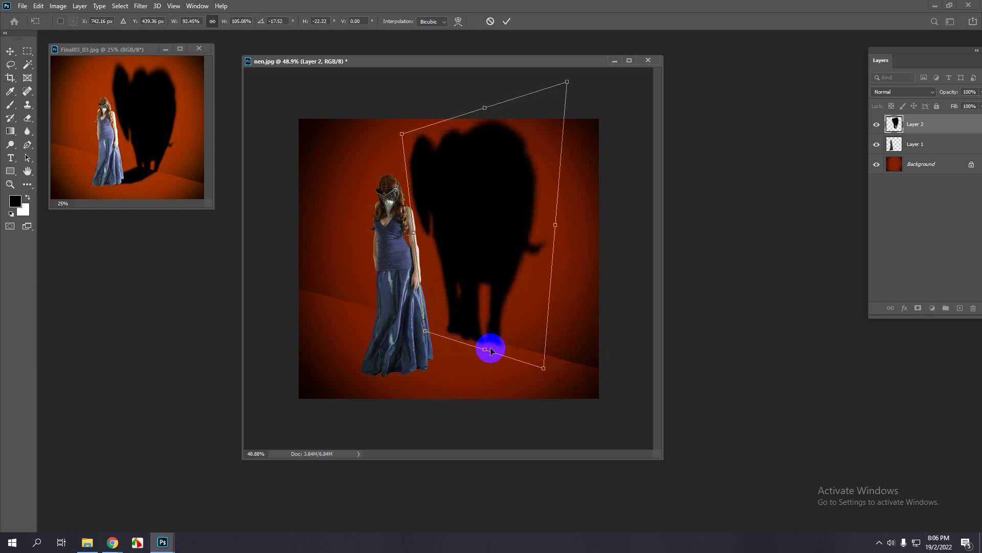
{"action": "left_click_drag", "start_coordinate": [542, 368], "coordinate": [544, 361]}
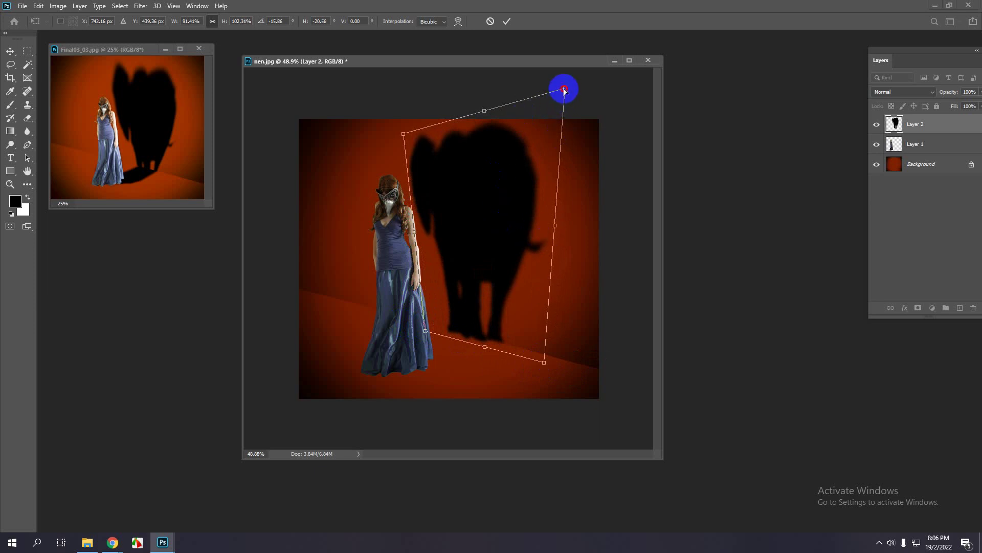
{"action": "mouse_move", "coordinate": [565, 89]}
{"action": "left_mouse_down"}
{"action": "mouse_move", "coordinate": [556, 97]}
{"action": "mouse_move", "coordinate": [562, 88]}
{"action": "left_mouse_up"}
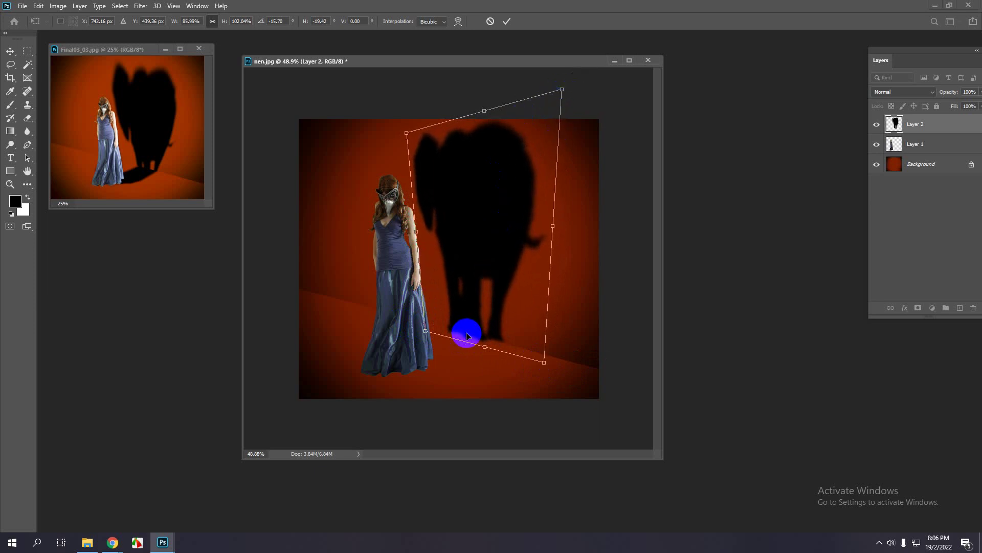
{"action": "left_click_drag", "start_coordinate": [474, 323], "coordinate": [481, 324]}
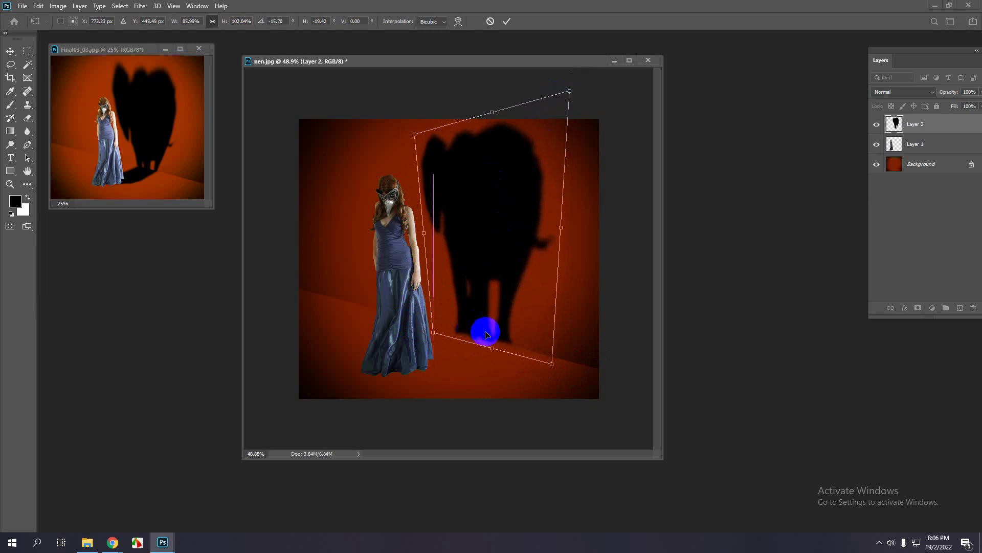
{"action": "left_click_drag", "start_coordinate": [550, 367], "coordinate": [555, 358]}
{"action": "key", "text": "Return"}
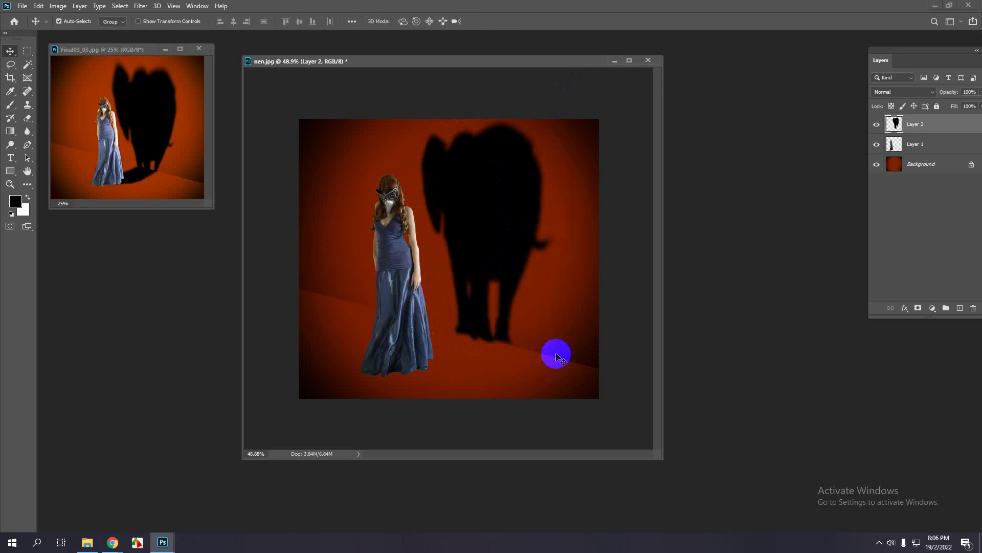
- Shift the elephant shadow slightly right and down so its feet meet the floor line, keeping Layer 2 selected
{"action": "key", "text": "ctrl+plus"}
{"action": "key", "text": "ctrl+minus"}
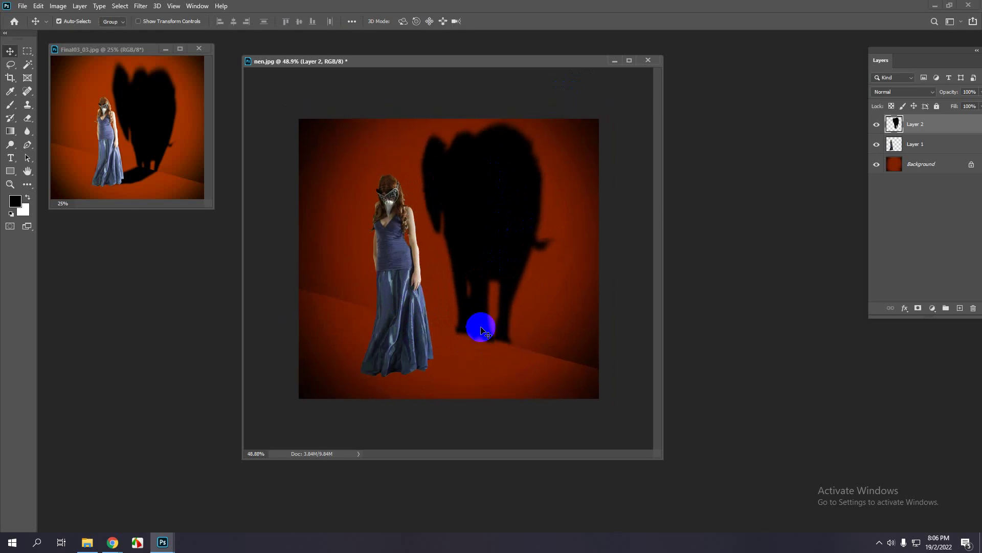
{"action": "left_click_drag", "start_coordinate": [480, 330], "coordinate": [489, 334]}
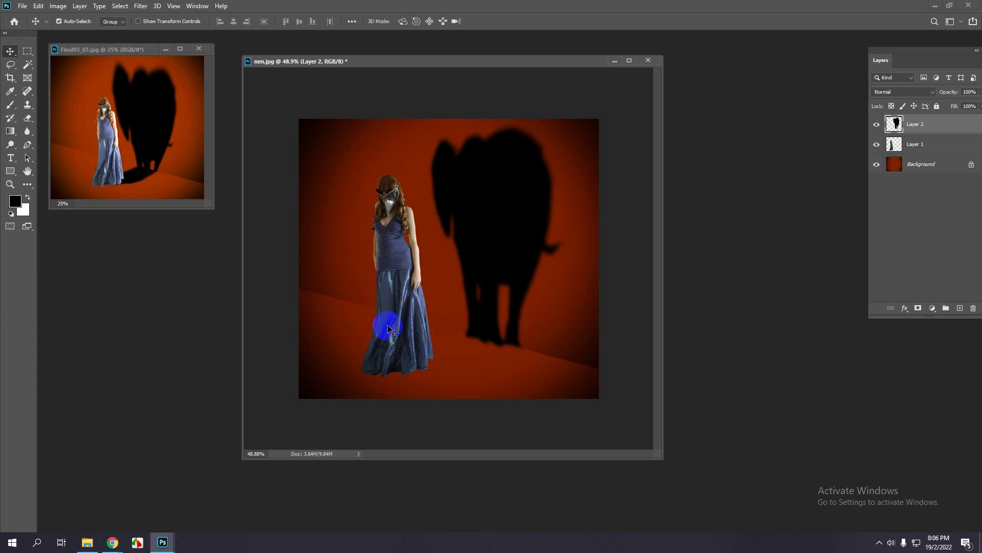
{"action": "left_click", "coordinate": [460, 346]}
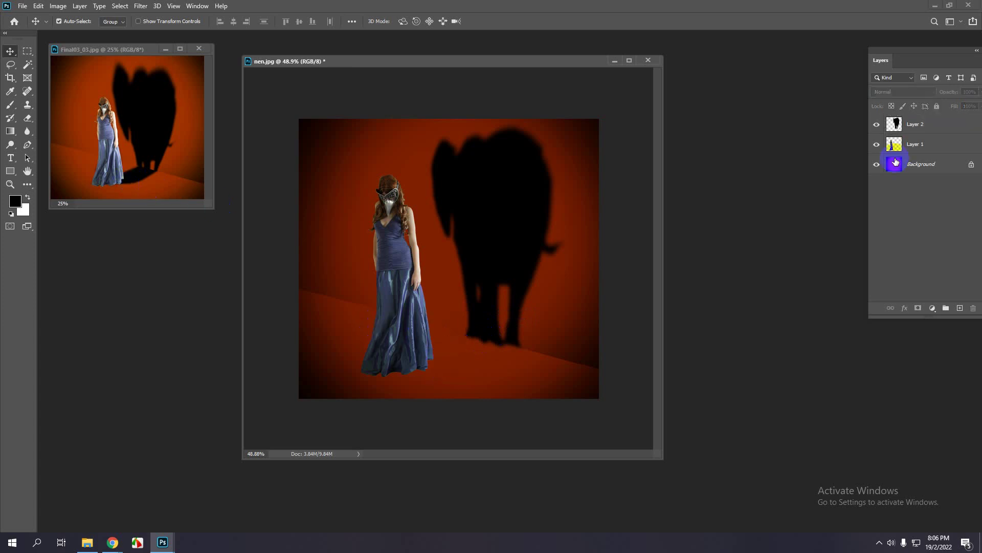
{"action": "left_click", "coordinate": [922, 124]}
{"action": "left_click", "coordinate": [876, 125]}
{"action": "left_click", "coordinate": [876, 124]}
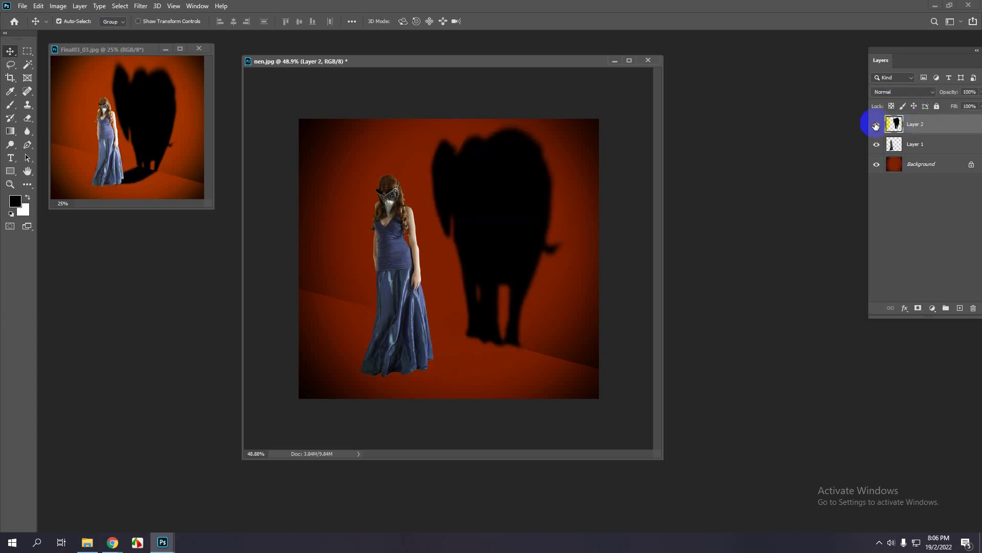
- Move the Layers panel closer to the image and add a new empty layer above the elephant shadow
{"action": "left_click_drag", "start_coordinate": [933, 156], "coordinate": [966, 318]}
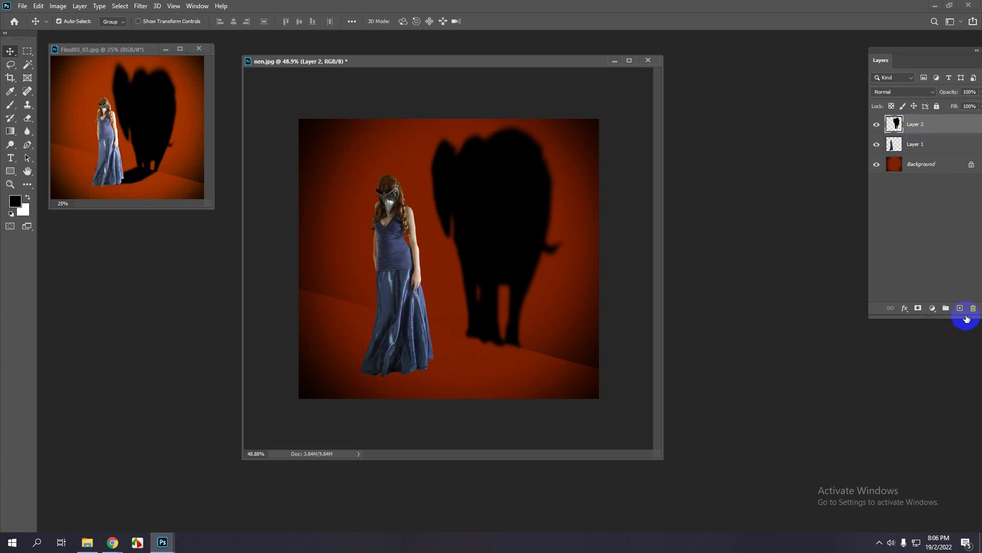
{"action": "left_click_drag", "start_coordinate": [929, 47], "coordinate": [842, 51]}
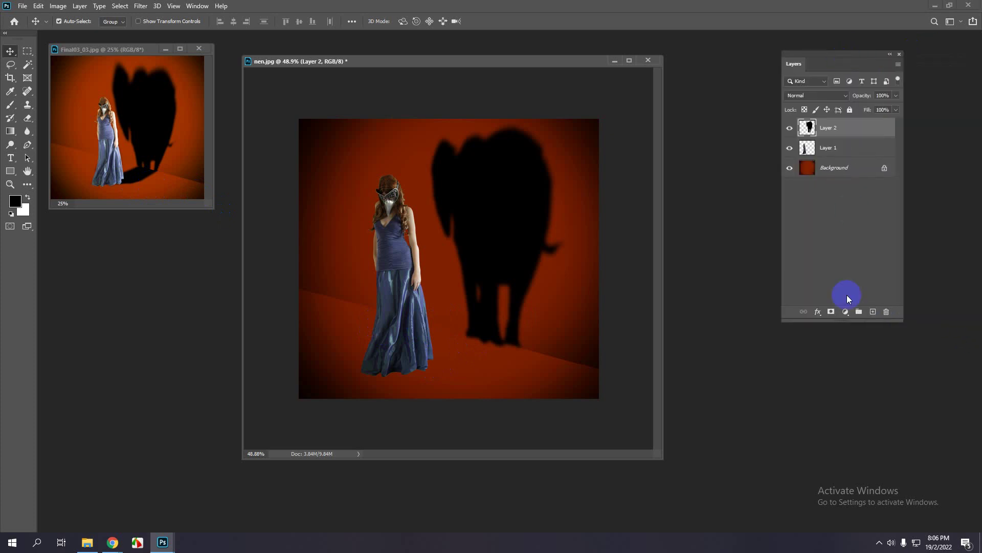
{"action": "left_click", "coordinate": [873, 312]}
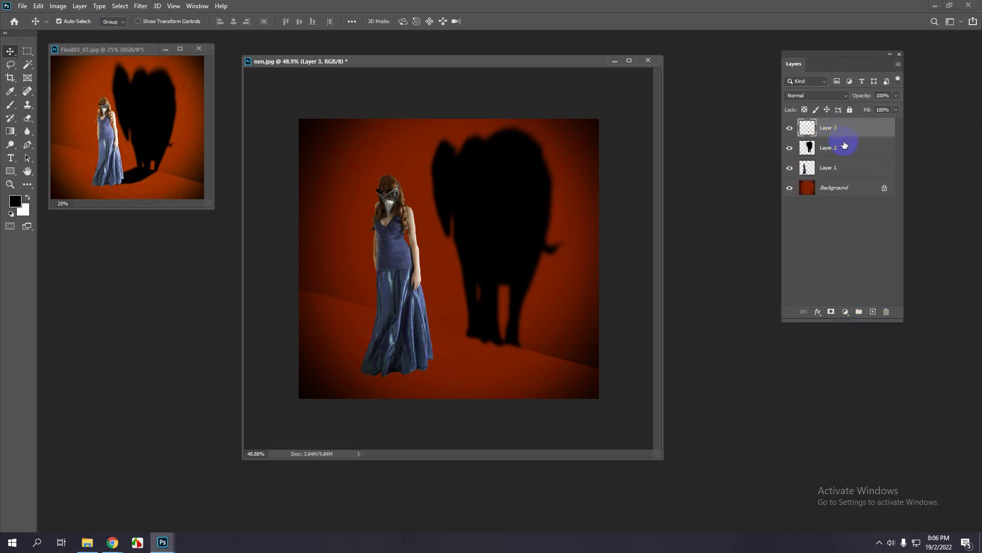
- Outline a floor shadow area between the woman's hem and the elephant's feet with the Polygonal Lasso
{"action": "left_click_drag", "start_coordinate": [10, 64], "coordinate": [50, 70]}
{"action": "left_click", "coordinate": [61, 74]}
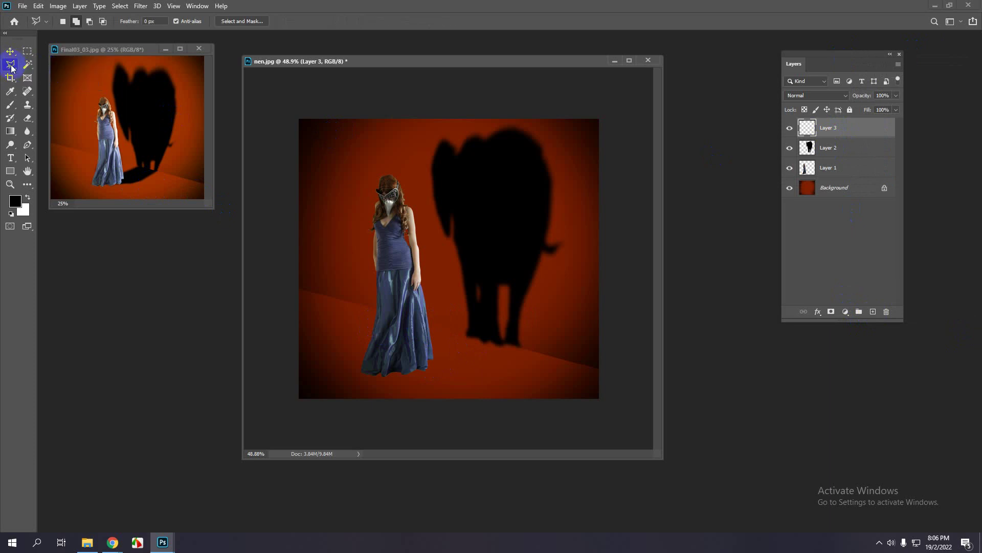
{"action": "left_click", "coordinate": [462, 333]}
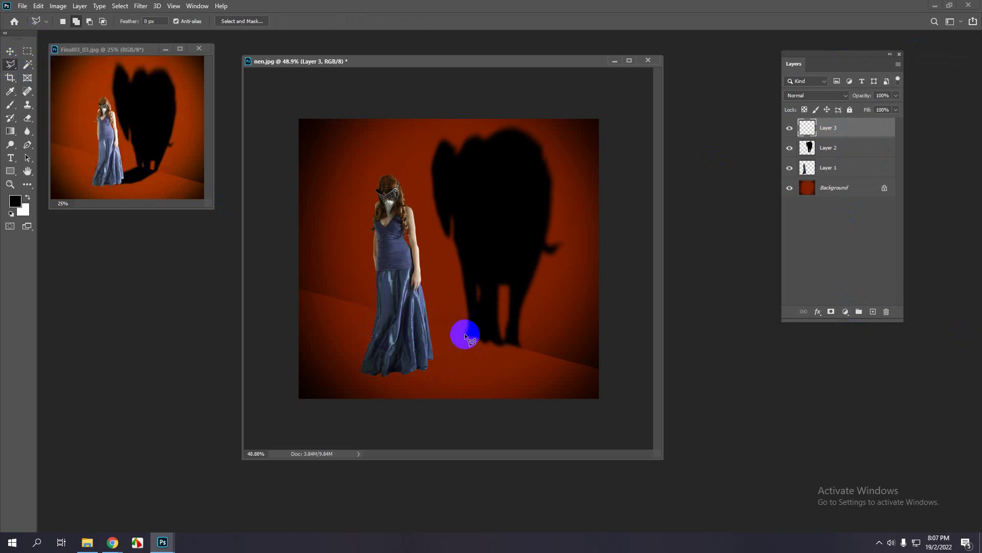
{"action": "left_click", "coordinate": [411, 346]}
{"action": "left_click", "coordinate": [417, 363]}
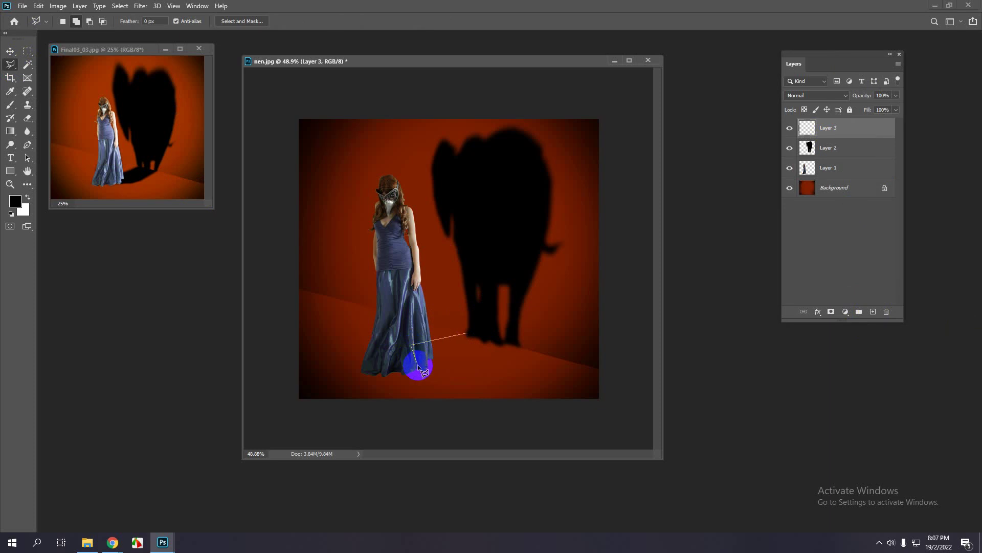
{"action": "left_click", "coordinate": [443, 369]}
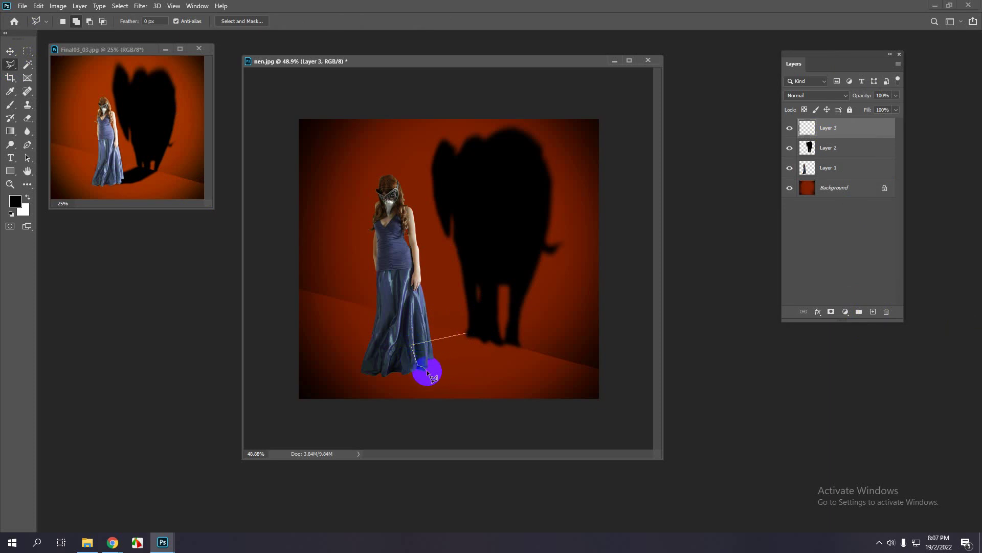
{"action": "left_click", "coordinate": [446, 372]}
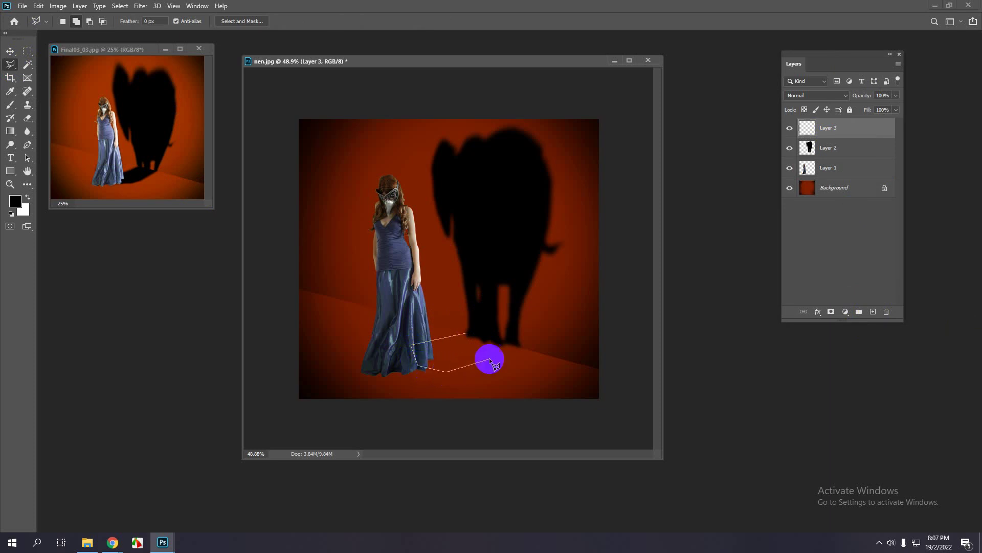
{"action": "left_click", "coordinate": [521, 349]}
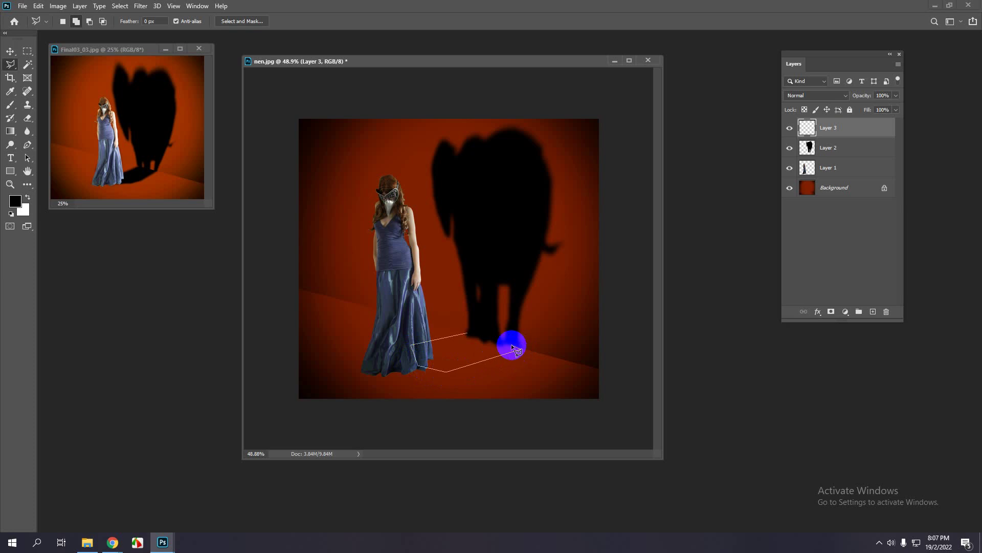
{"action": "double_click", "coordinate": [467, 335]}
- Fill the outlined floor area with black on Layer 3 and deselect
{"action": "key", "text": "alt+BackSpace"}
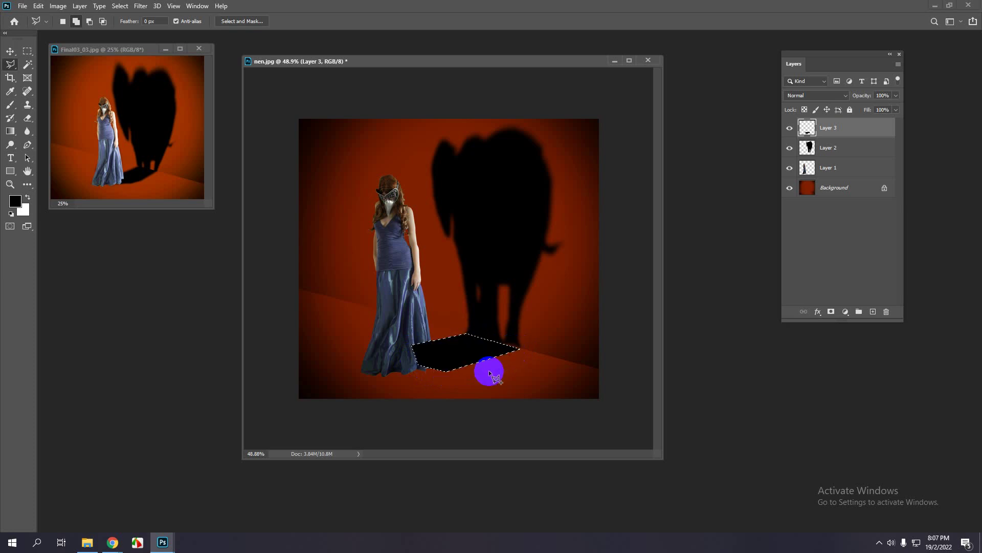
{"action": "key", "text": "ctrl+d"}
{"action": "key", "text": "v"}
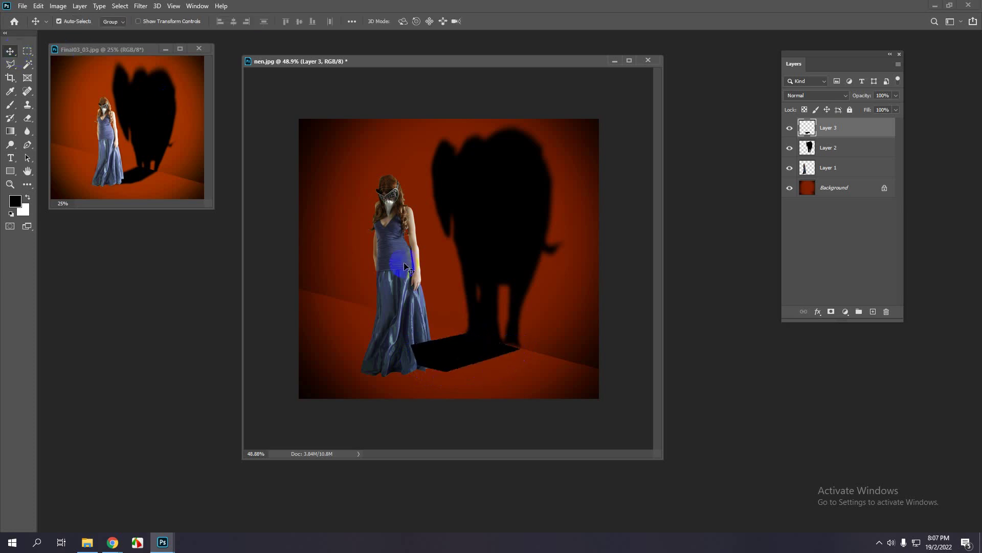
- Distort the floor shadow by pulling its lower-right corner slightly outward, and place its layer below the woman's layer
{"action": "key", "text": "ctrl+t"}
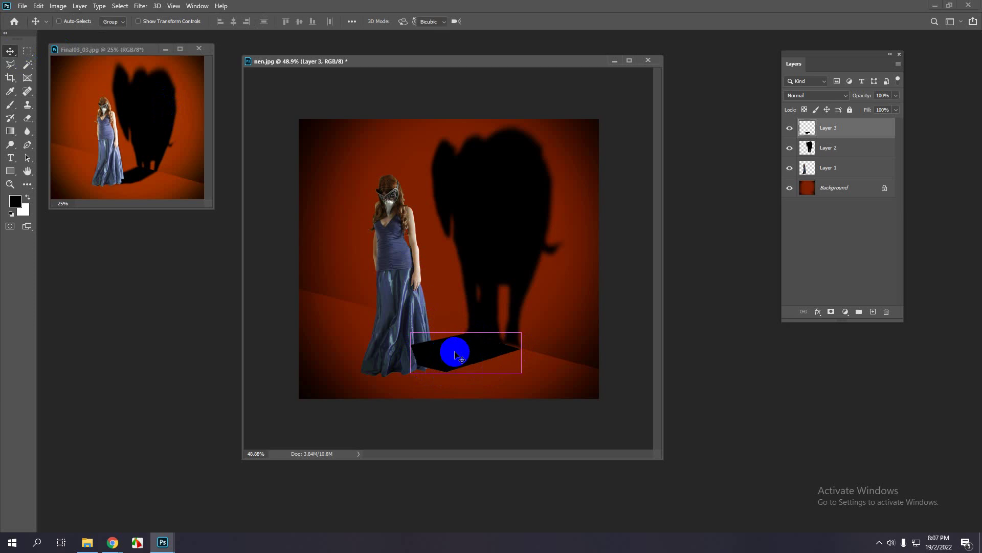
{"action": "right_click", "coordinate": [471, 361]}
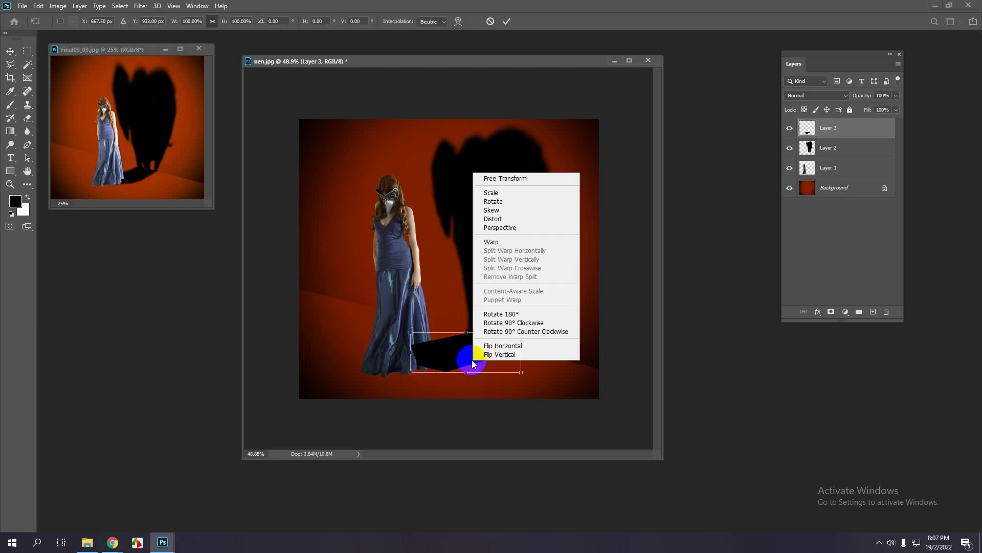
{"action": "left_click", "coordinate": [504, 227]}
{"action": "scroll", "coordinate": [504, 227], "scroll_direction": "up", "scroll_amount": 2}
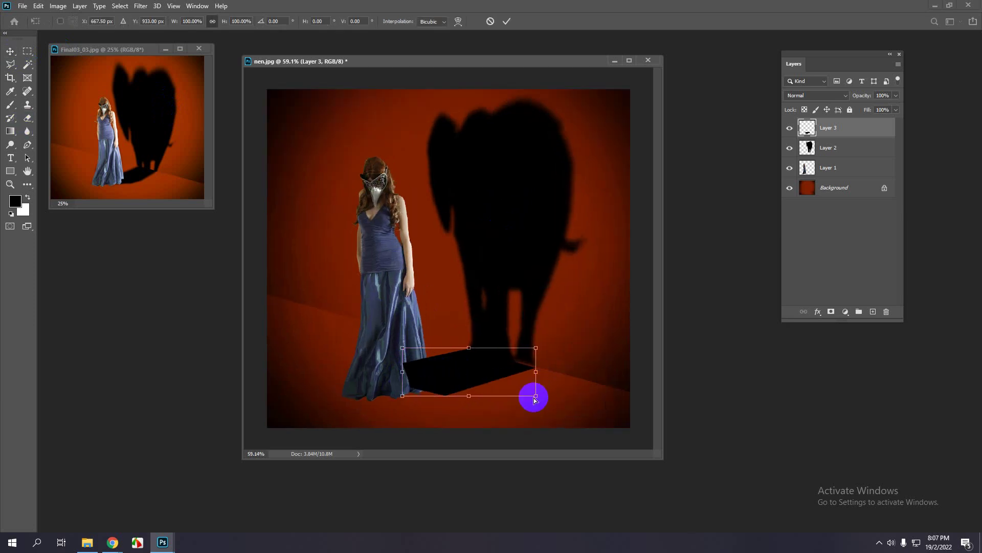
{"action": "left_click_drag", "start_coordinate": [535, 396], "coordinate": [541, 393]}
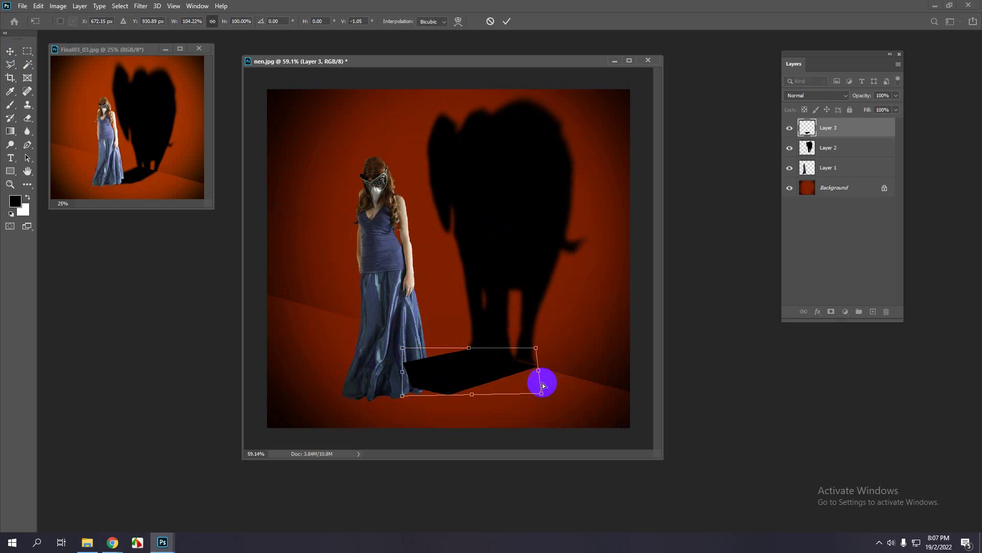
{"action": "key", "text": "Return"}
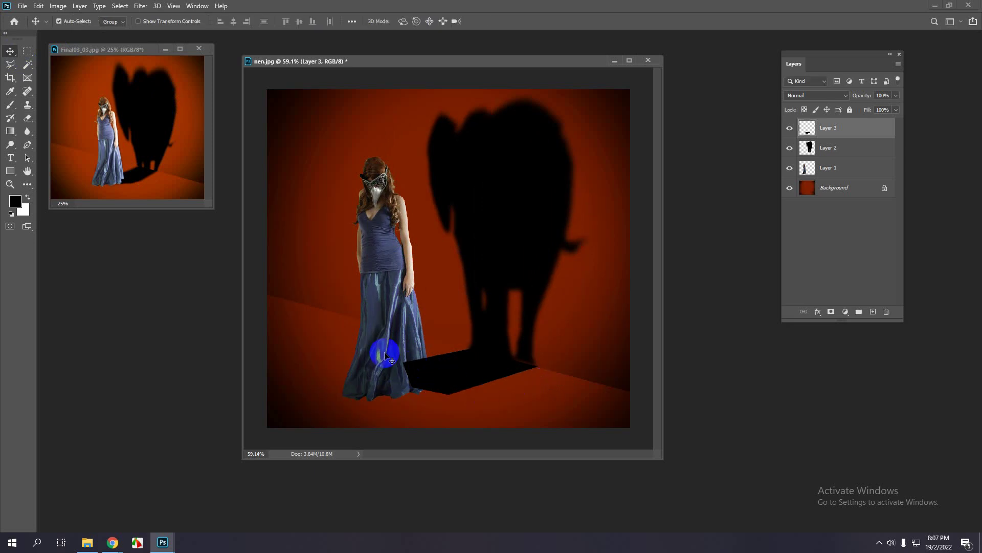
{"action": "scroll", "coordinate": [402, 353], "scroll_direction": "down", "scroll_amount": 2}
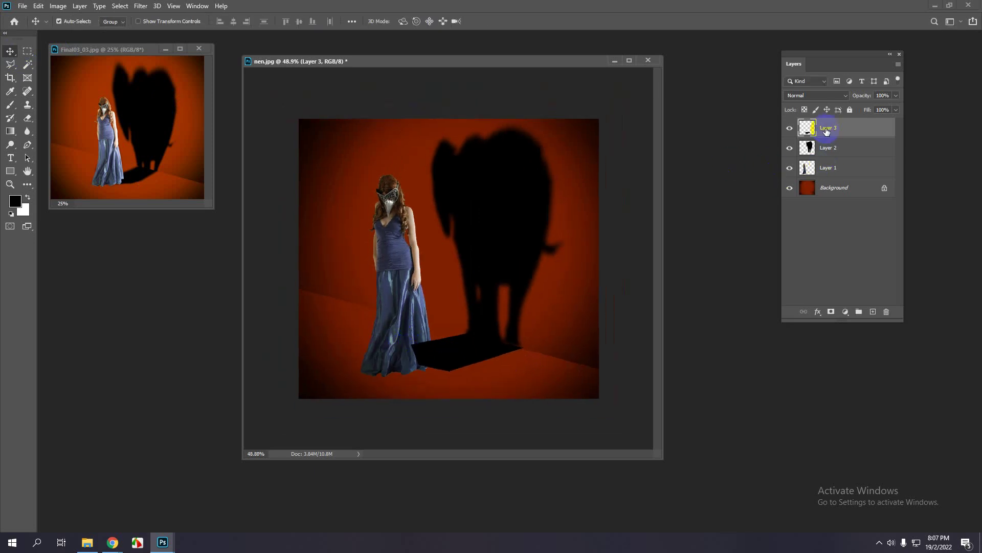
{"action": "left_click_drag", "start_coordinate": [833, 128], "coordinate": [830, 179]}
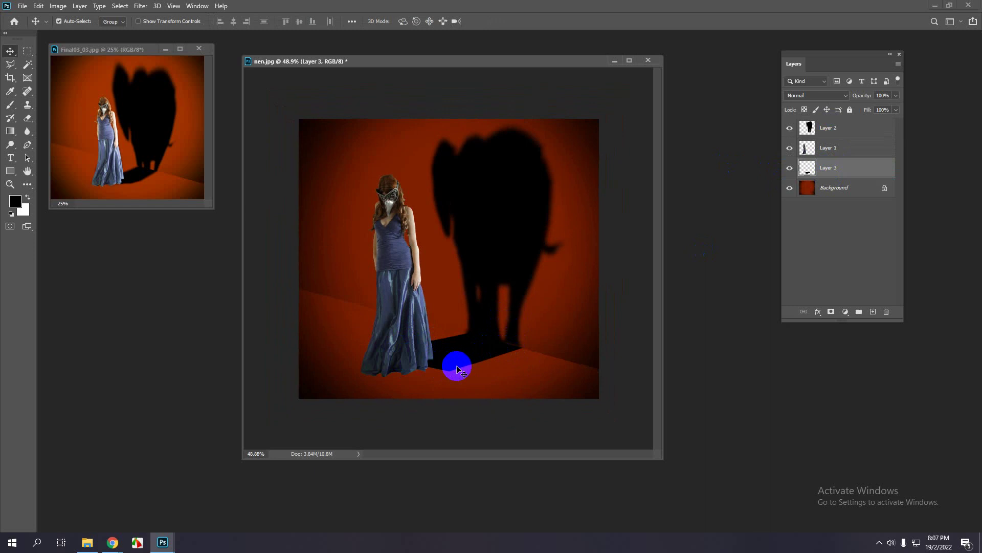
- Select the lower tip of the floor shadow with the Polygonal Lasso, delete it, and deselect
{"action": "left_click", "coordinate": [10, 65]}
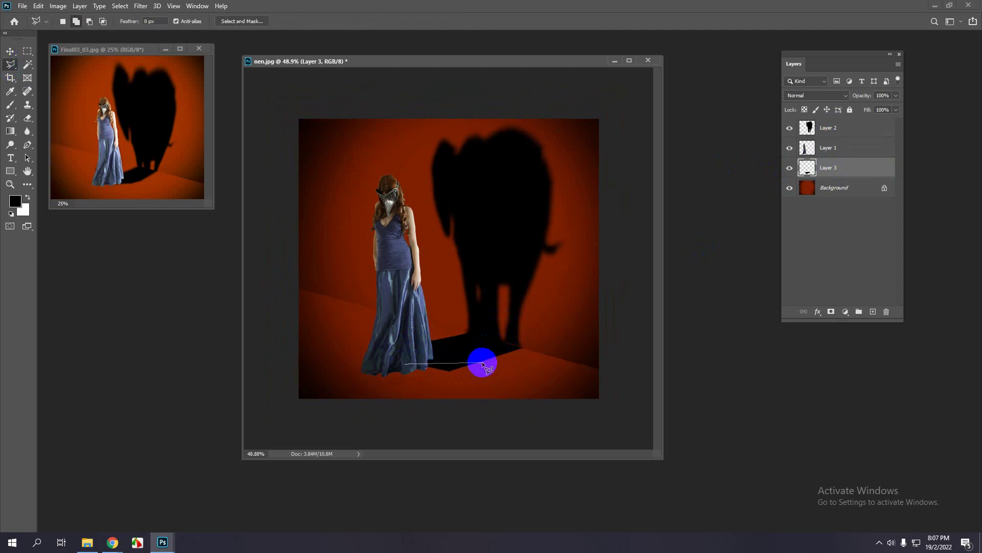
{"action": "left_click", "coordinate": [479, 382]}
{"action": "left_click", "coordinate": [428, 388]}
{"action": "key", "text": "ctrl+d"}
{"action": "left_click", "coordinate": [10, 51]}
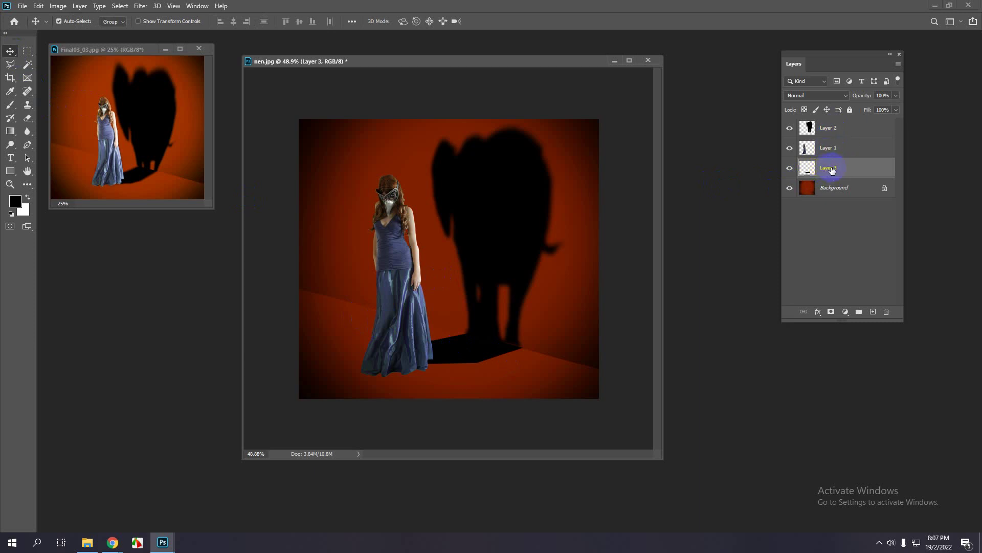
{"action": "left_click", "coordinate": [837, 132], "text": "ctrl"}
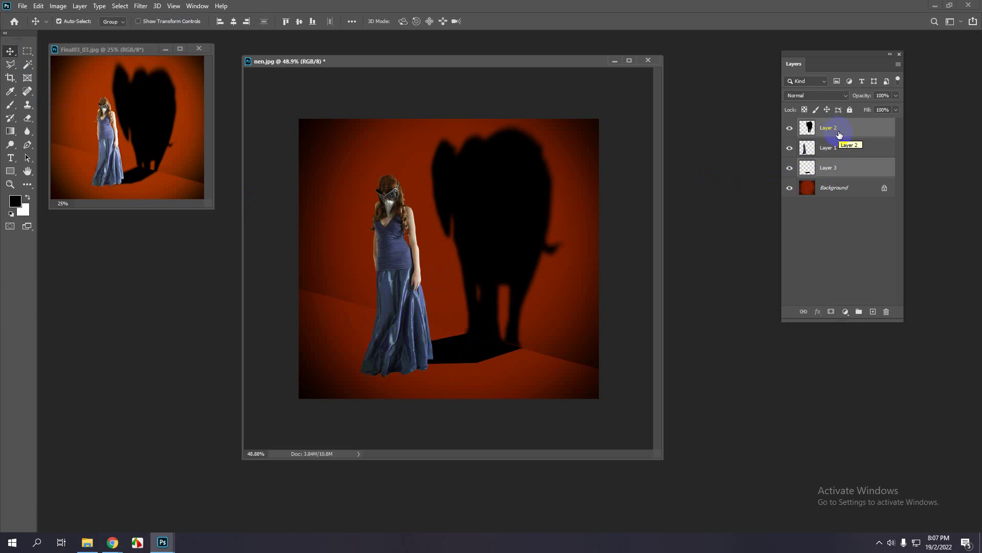
{"action": "left_click", "coordinate": [836, 169]}
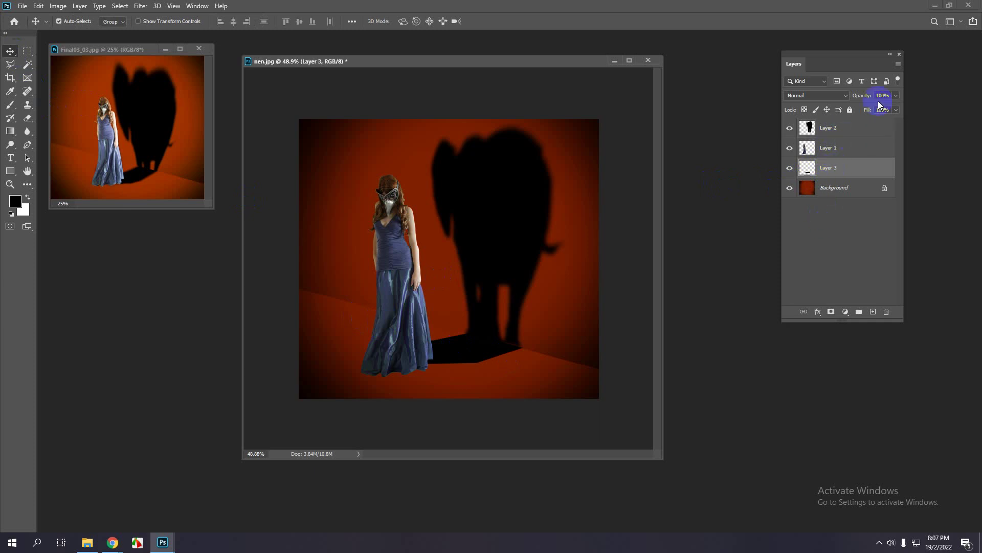
{"action": "left_click", "coordinate": [895, 96]}
{"action": "left_click_drag", "start_coordinate": [886, 105], "coordinate": [897, 107]}
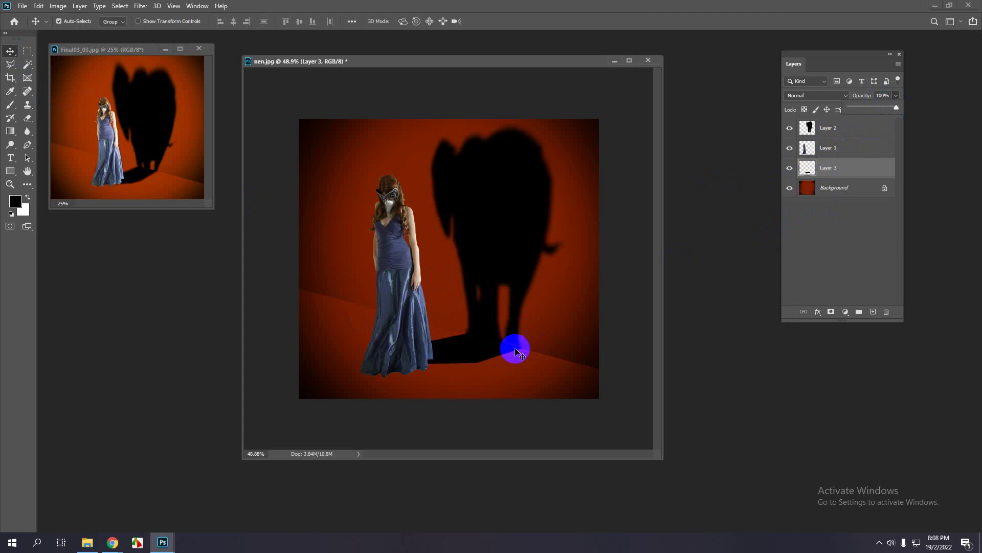
{"action": "left_click", "coordinate": [838, 131], "text": "ctrl"}
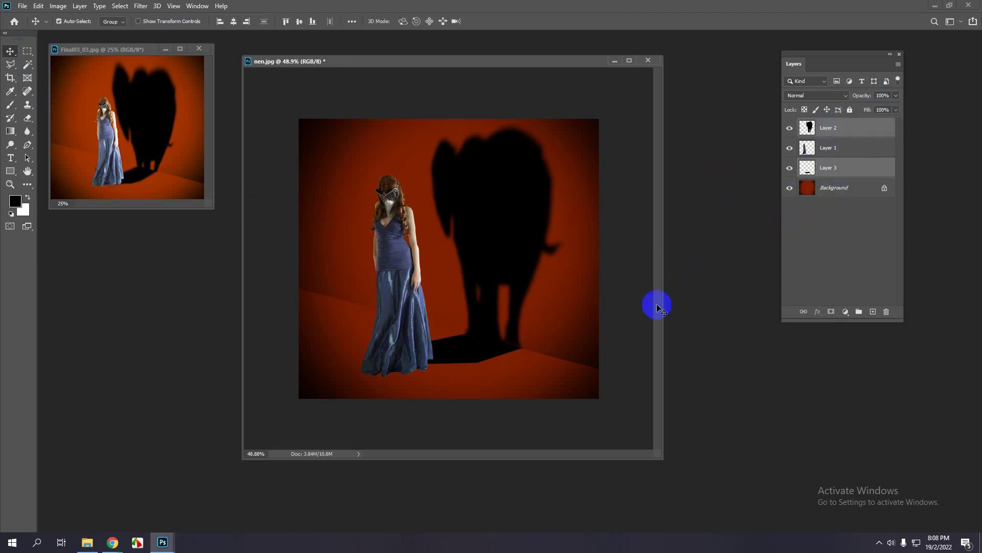
{"action": "left_click", "coordinate": [478, 346]}
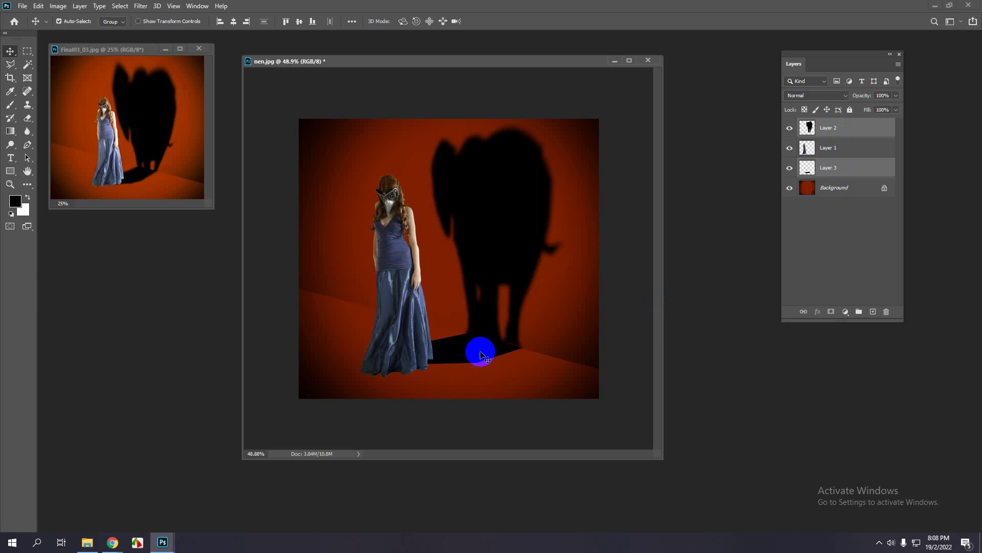
{"action": "scroll", "coordinate": [506, 358], "scroll_direction": "up", "scroll_amount": 2}
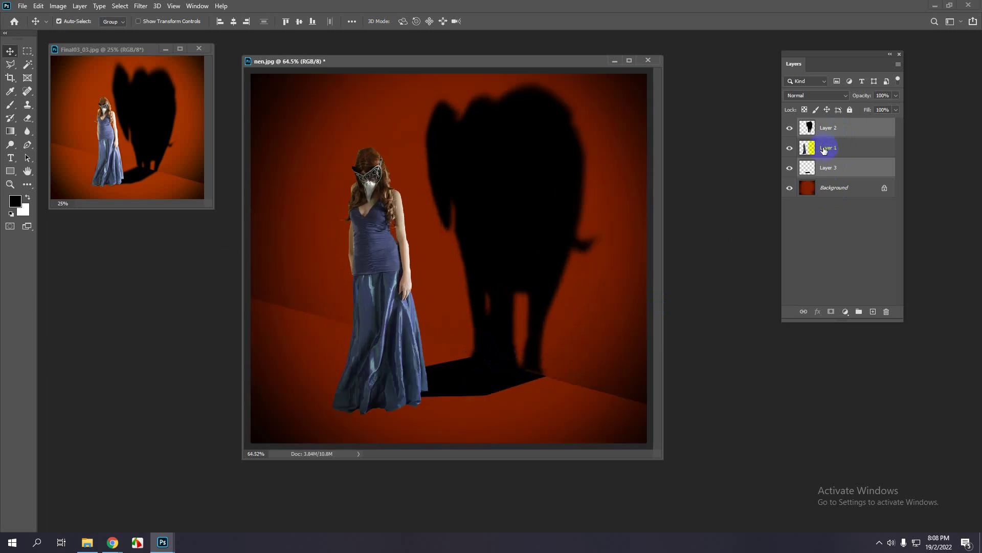
- Outline the notch under the elephant's right foot with the Polygonal Lasso, fill it with black on Layer 3, and deselect
{"action": "left_click", "coordinate": [842, 168]}
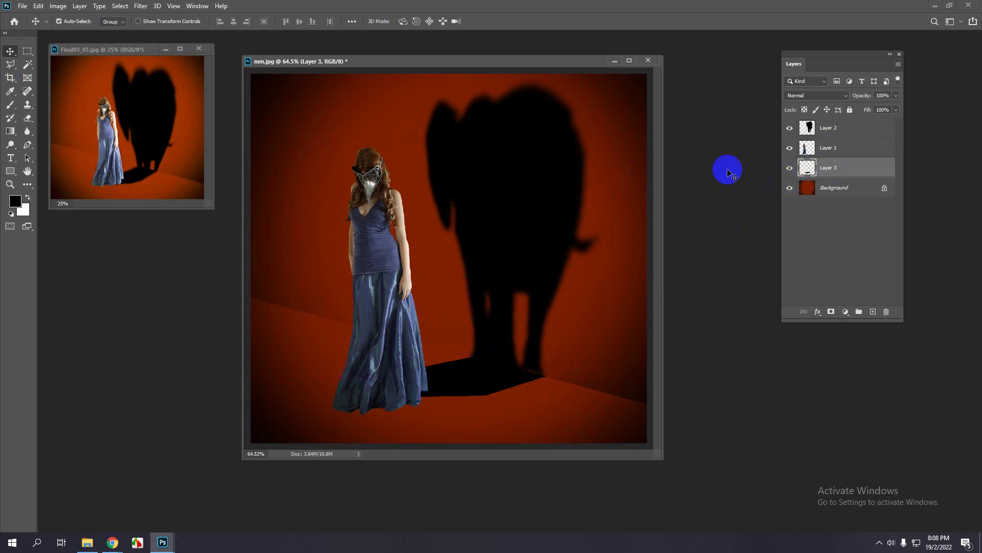
{"action": "left_click", "coordinate": [10, 64]}
{"action": "left_click", "coordinate": [518, 385]}
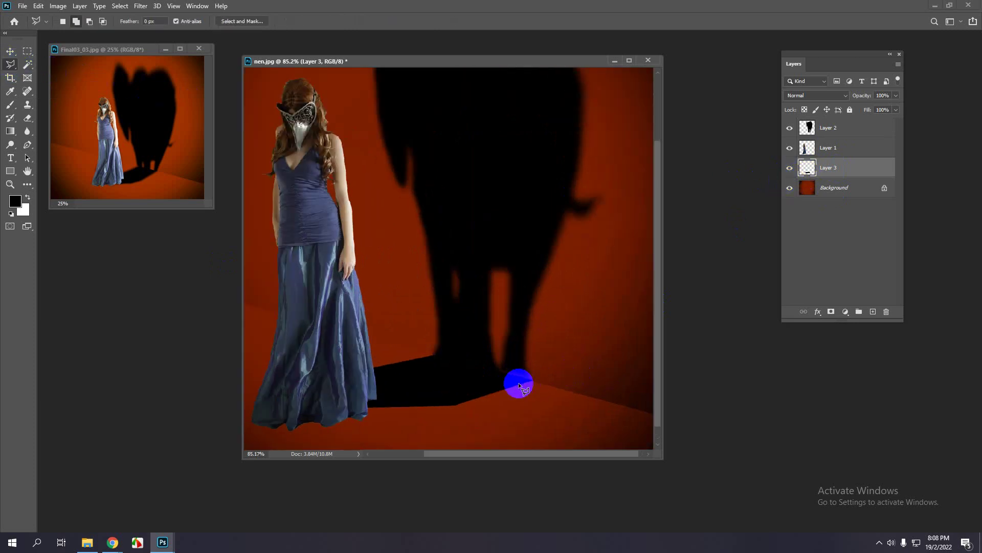
{"action": "left_click", "coordinate": [522, 371]}
{"action": "left_click", "coordinate": [504, 367]}
{"action": "left_click", "coordinate": [482, 366]}
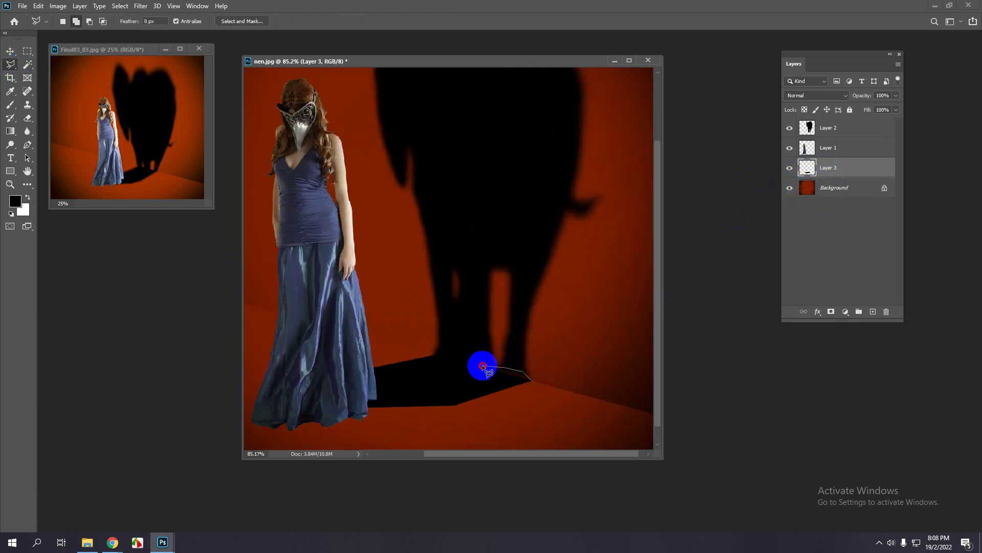
{"action": "left_click", "coordinate": [481, 376]}
{"action": "left_click", "coordinate": [504, 381]}
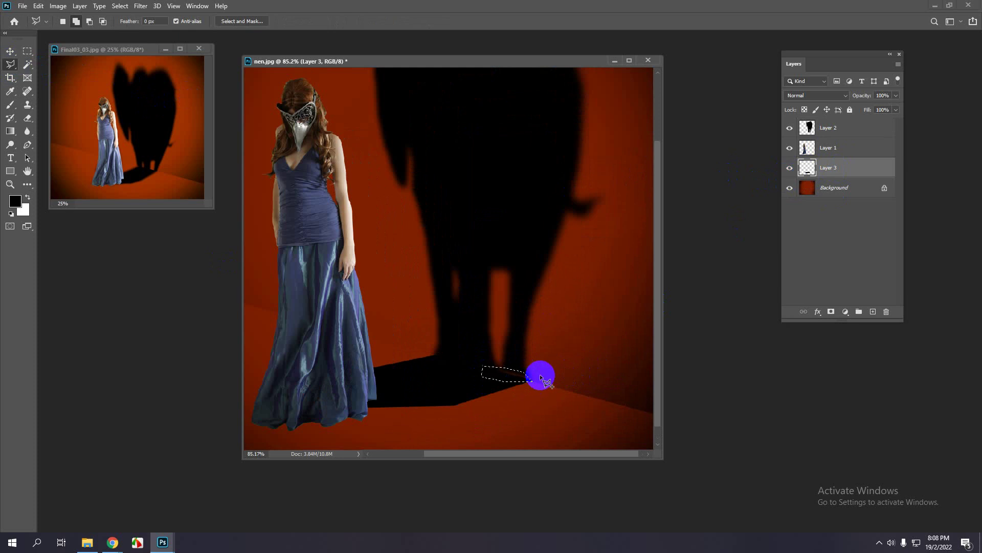
{"action": "key", "text": "alt+Delete"}
{"action": "key", "text": "ctrl+d"}
{"action": "left_click", "coordinate": [10, 51]}
{"action": "key", "text": "ctrl+0"}
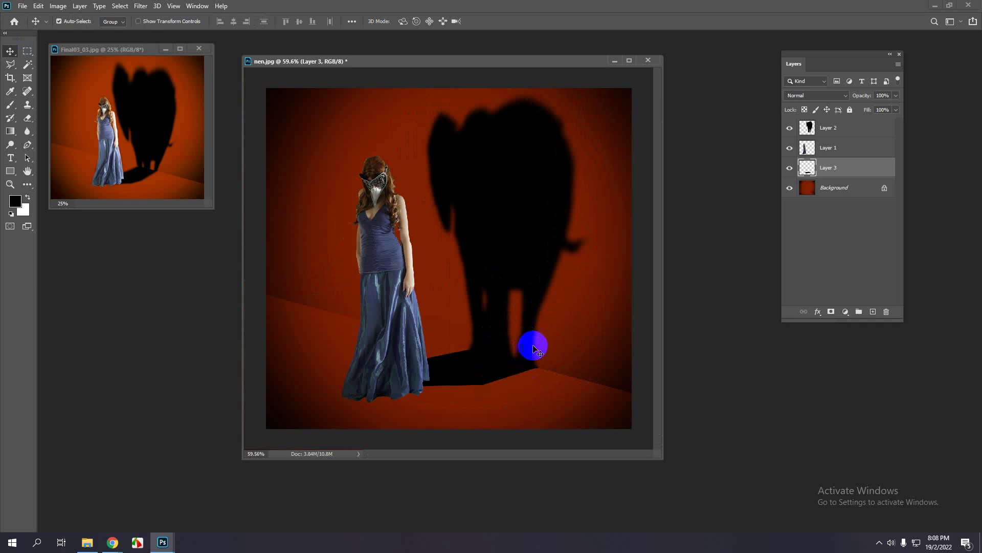
- Soften the edges of the floor shadow on Layer 3 with a Gaussian Blur
{"action": "scroll", "coordinate": [531, 369], "scroll_direction": "down", "scroll_amount": 1}
{"action": "scroll", "coordinate": [431, 320], "scroll_direction": "down", "scroll_amount": 1}
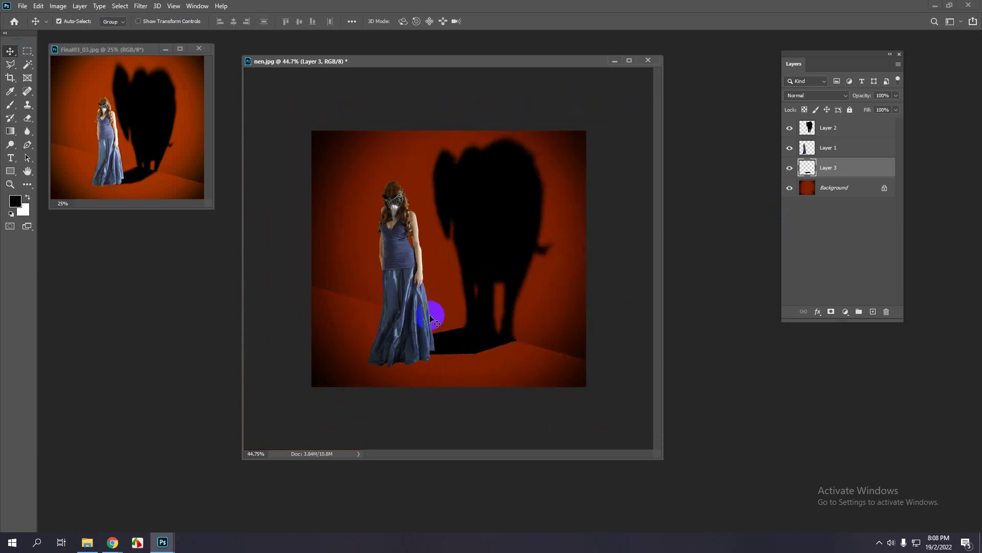
{"action": "scroll", "coordinate": [430, 320], "scroll_direction": "down", "scroll_amount": 1}
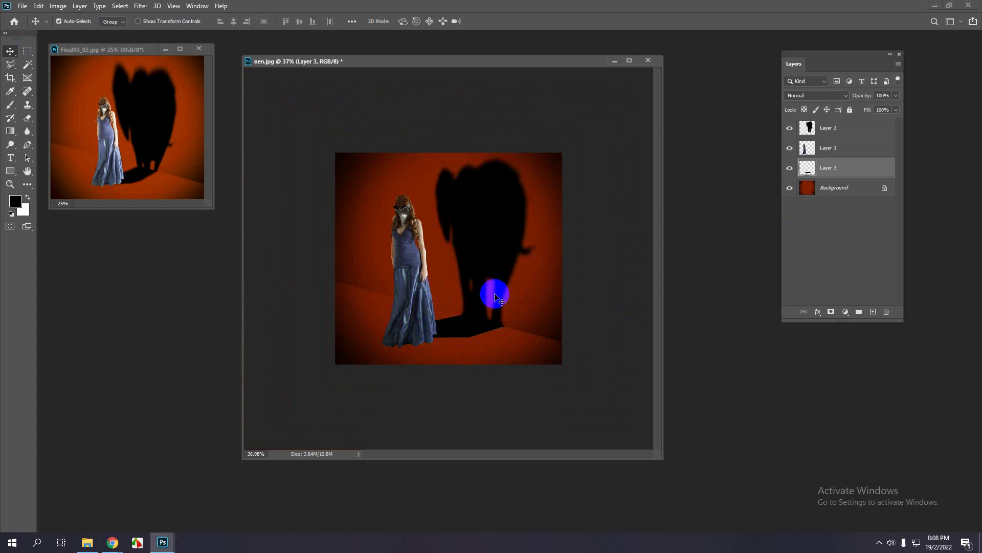
{"action": "scroll", "coordinate": [469, 321], "scroll_direction": "down", "scroll_amount": 1}
{"action": "scroll", "coordinate": [471, 323], "scroll_direction": "up", "scroll_amount": 1}
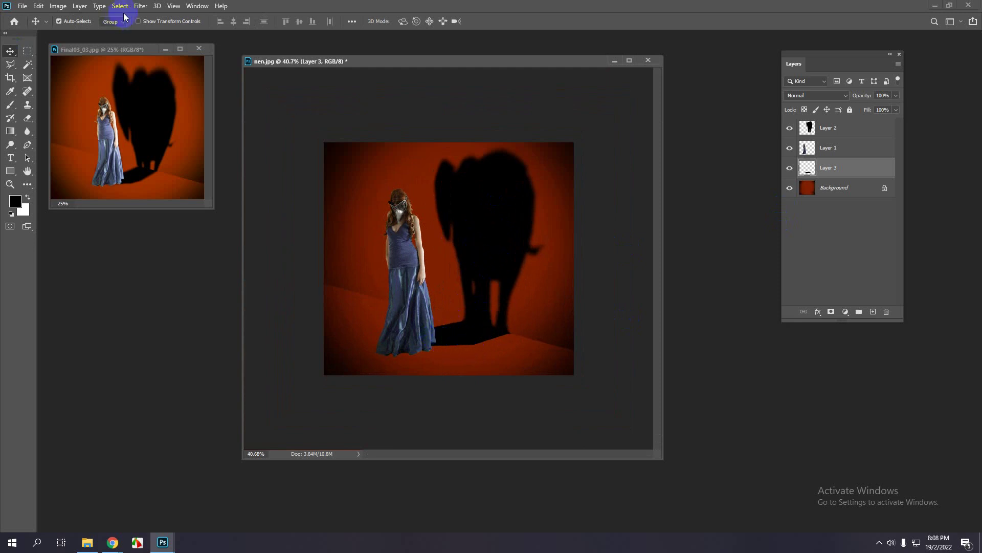
{"action": "left_click", "coordinate": [141, 6]}
{"action": "mouse_move", "coordinate": [193, 121]}
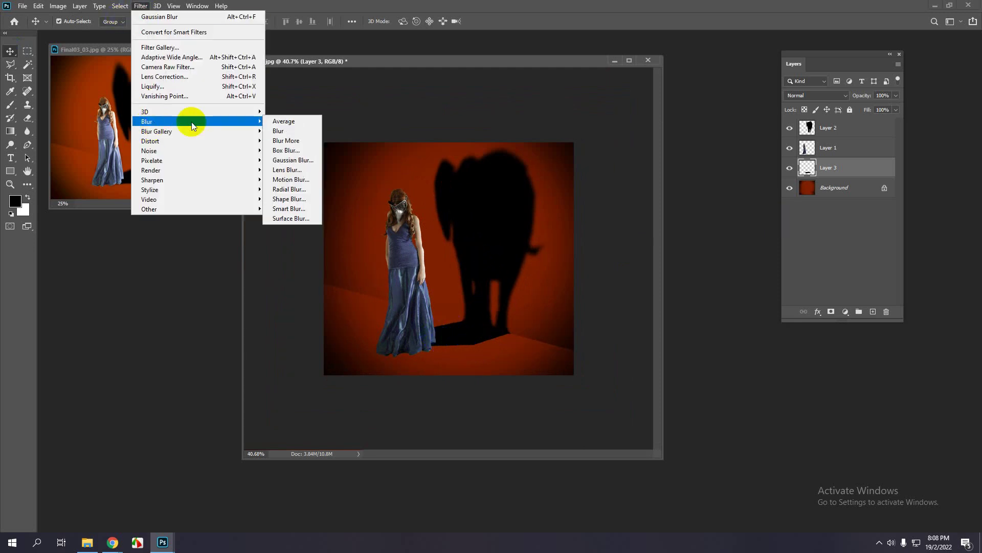
{"action": "left_click", "coordinate": [297, 160]}
{"action": "left_click", "coordinate": [673, 254]}
{"action": "left_click_drag", "start_coordinate": [652, 296], "coordinate": [647, 301]}
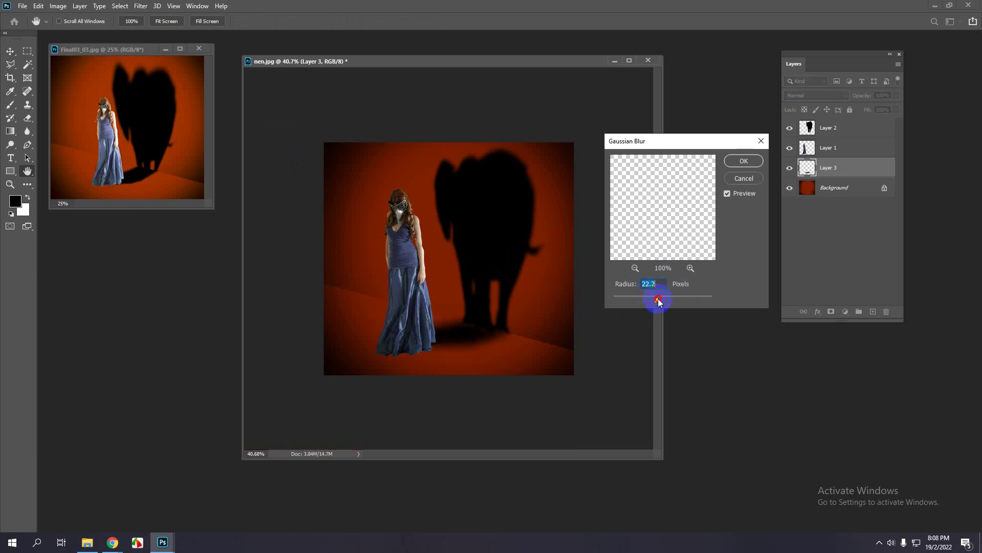
{"action": "left_click", "coordinate": [743, 161]}
{"action": "left_click", "coordinate": [10, 52]}
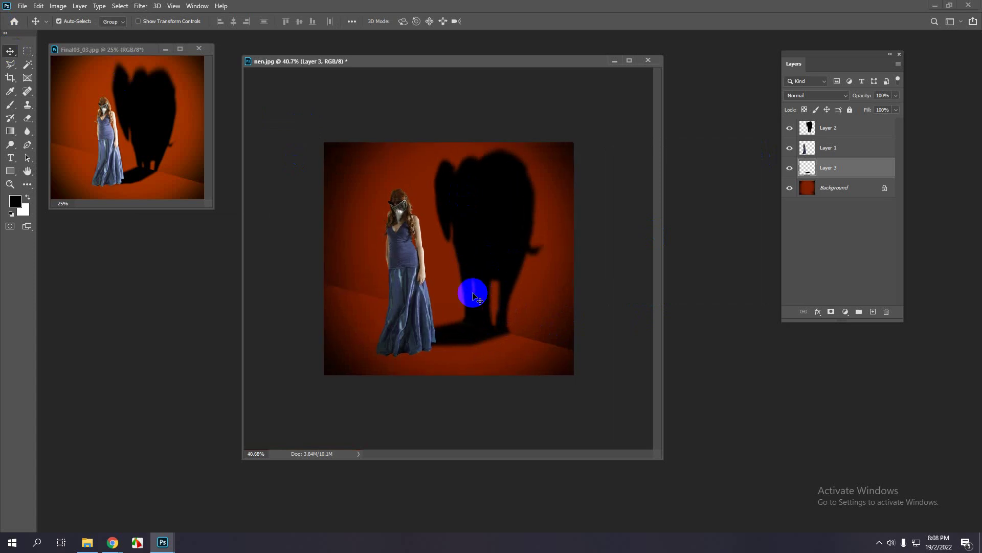
{"action": "scroll", "coordinate": [463, 340], "scroll_direction": "down", "scroll_amount": 1}
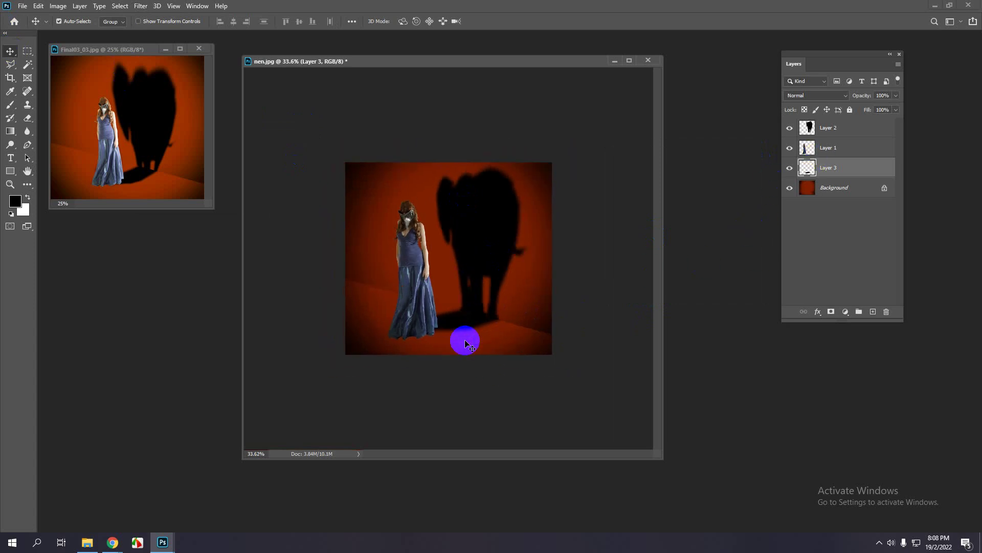
{"action": "scroll", "coordinate": [464, 339], "scroll_direction": "up", "scroll_amount": 3}
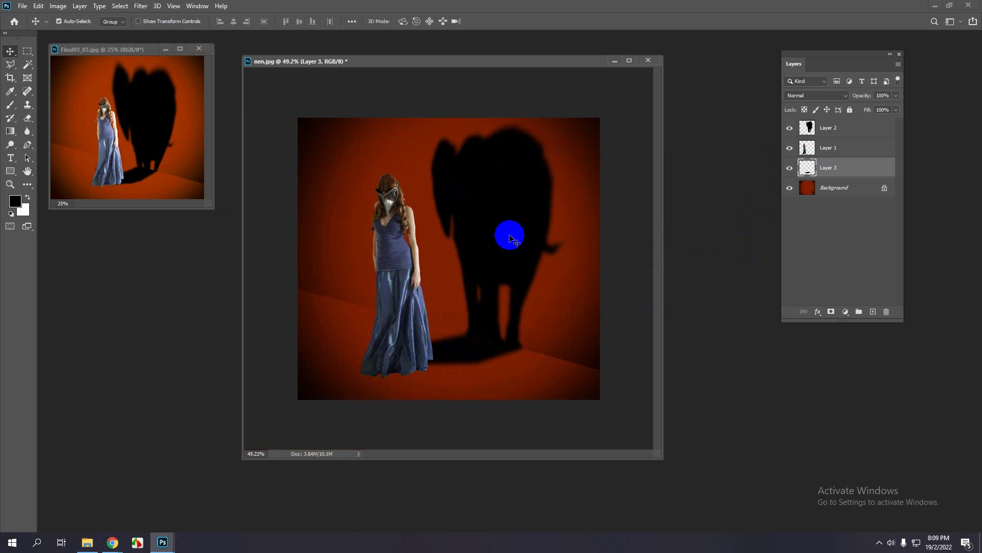
{"action": "left_click", "coordinate": [879, 543]}
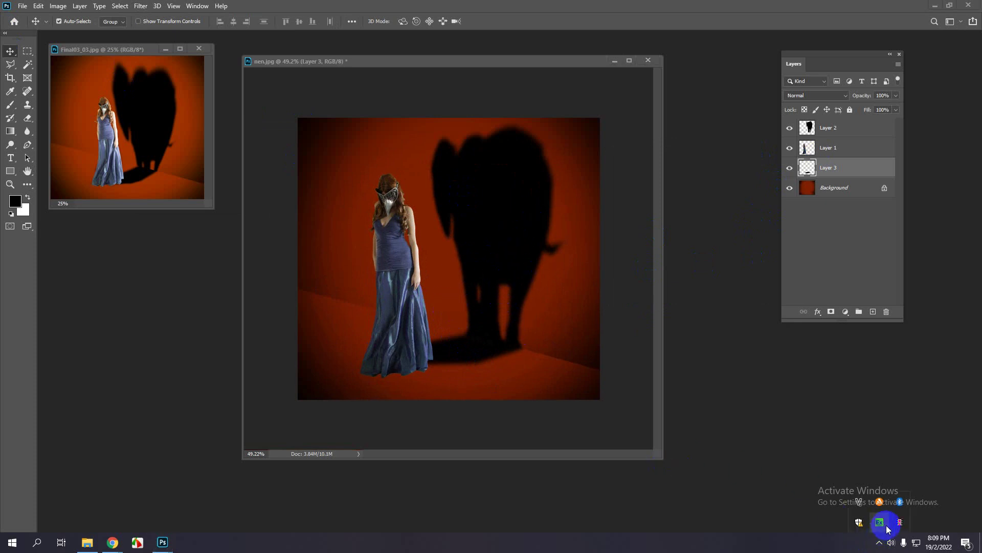
{"action": "left_click", "coordinate": [383, 336]}
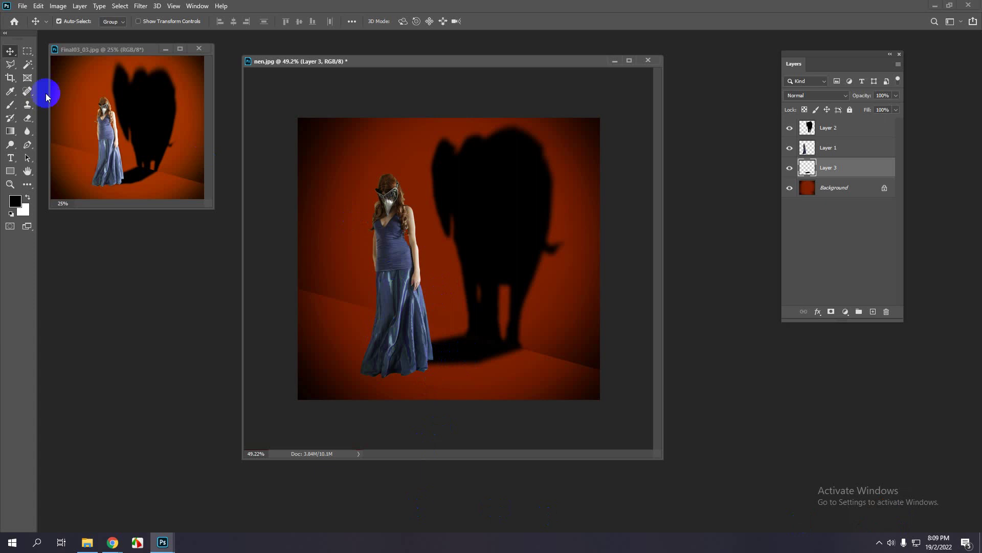
- Move the elephant shadow slightly down and delete the parts of its feet below the wall-floor line using the Polygonal Lasso
{"action": "left_click_drag", "start_coordinate": [499, 239], "coordinate": [497, 260]}
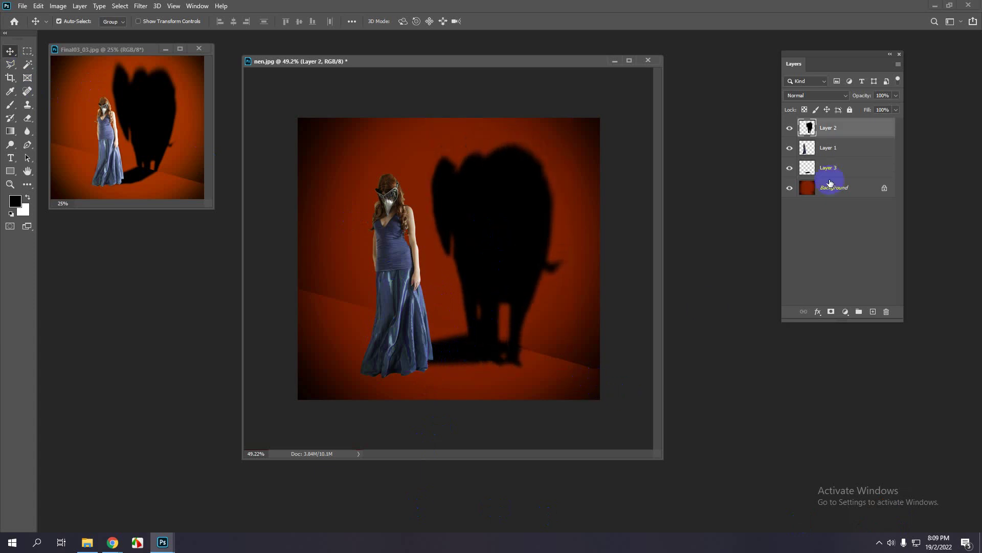
{"action": "key", "text": "l"}
{"action": "left_click", "coordinate": [455, 329]}
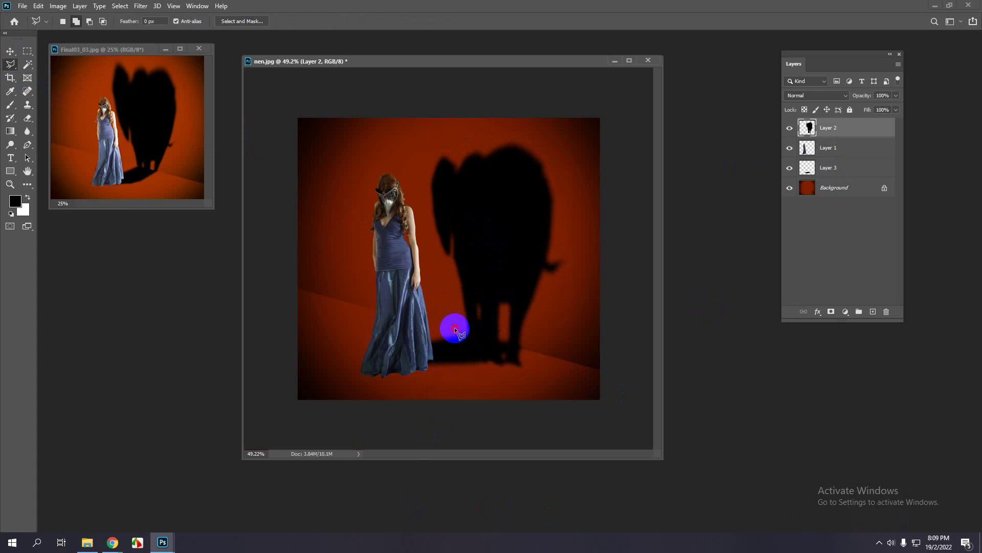
{"action": "left_click", "coordinate": [545, 355]}
{"action": "left_click", "coordinate": [533, 379]}
{"action": "left_click", "coordinate": [469, 380]}
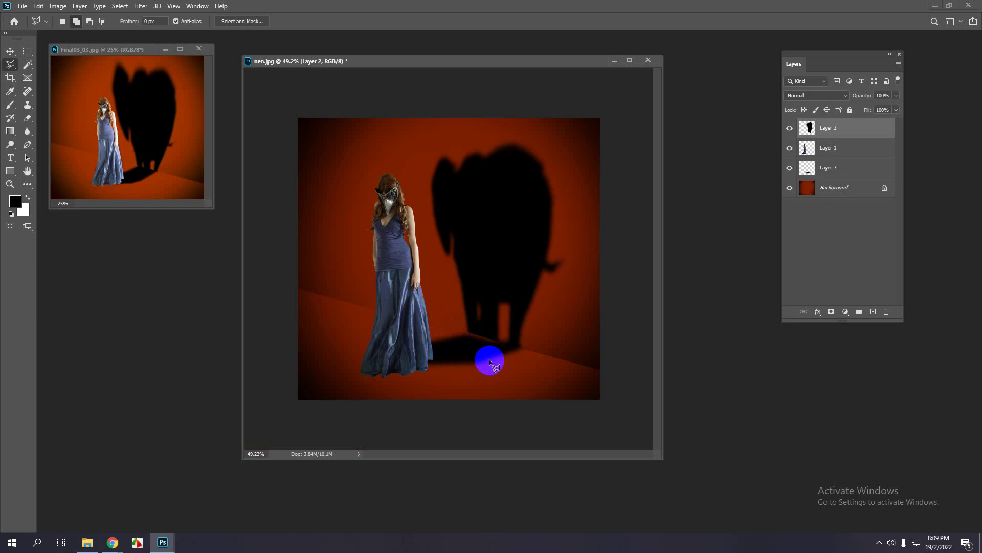
- Distort the floor shadow on Layer 3, raising its upper-left corner and nudging the other corners to meet the elephant's feet
{"action": "left_click", "coordinate": [827, 163]}
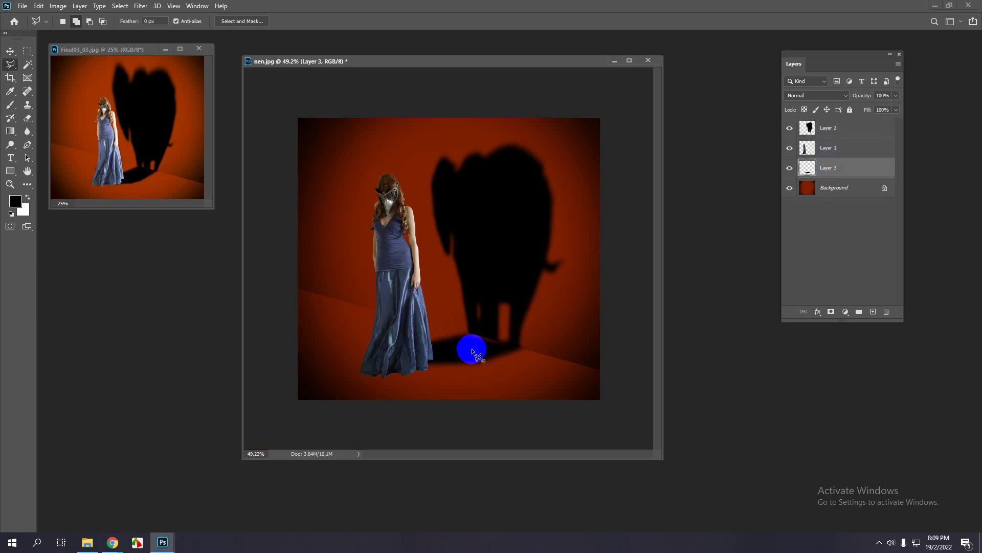
{"action": "left_click", "coordinate": [471, 349]}
{"action": "key", "text": "v"}
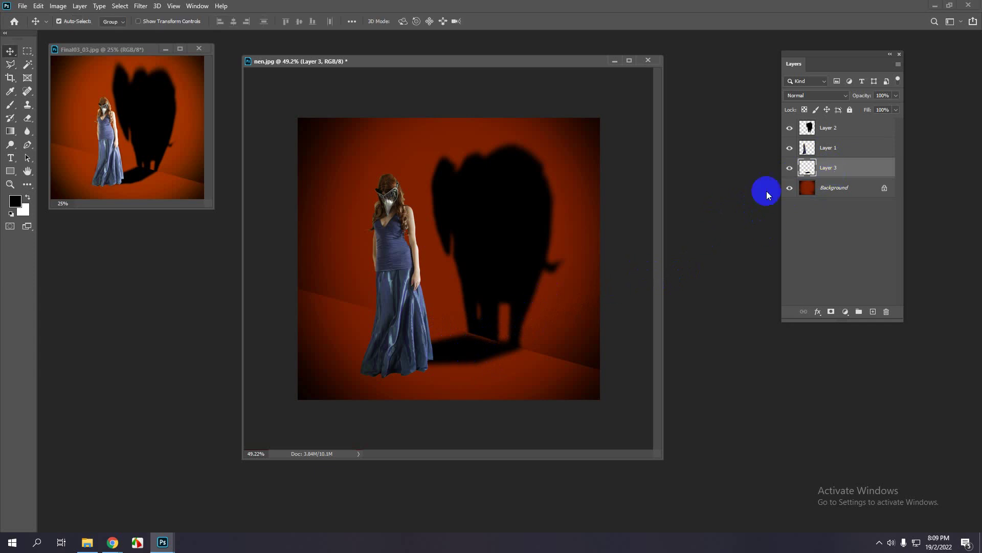
{"action": "left_click_drag", "start_coordinate": [462, 351], "coordinate": [467, 355]}
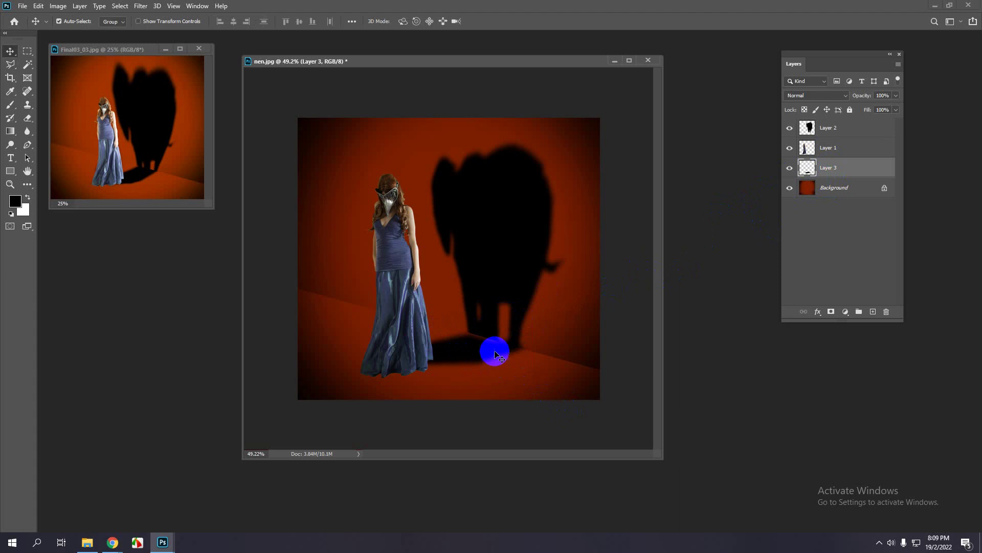
{"action": "key", "text": "ctrl+t"}
{"action": "right_click", "coordinate": [467, 347]}
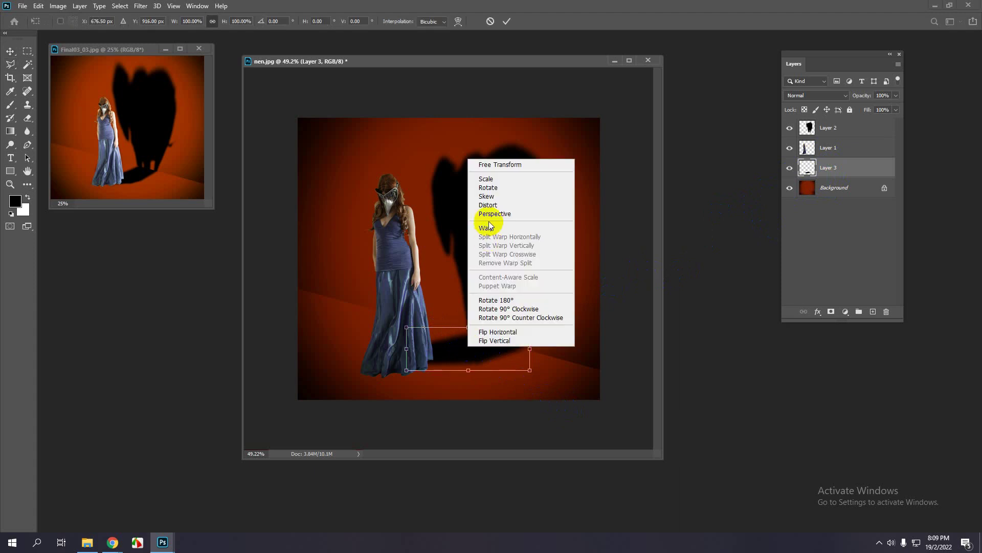
{"action": "left_click", "coordinate": [487, 205]}
{"action": "key", "text": "ctrl+0"}
{"action": "left_click_drag", "start_coordinate": [393, 351], "coordinate": [396, 341]}
{"action": "left_click_drag", "start_coordinate": [559, 357], "coordinate": [557, 357]}
{"action": "left_click_drag", "start_coordinate": [392, 406], "coordinate": [394, 401]}
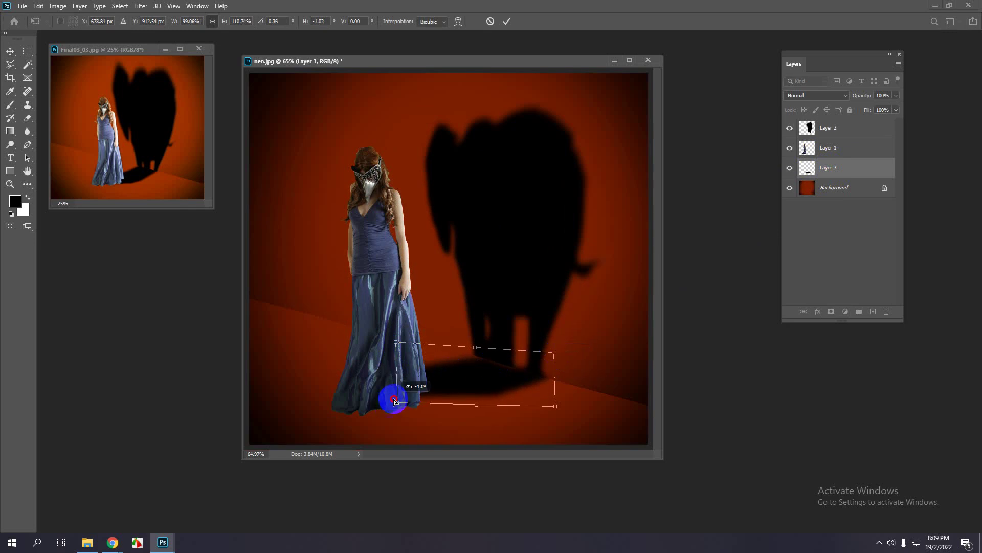
{"action": "left_click_drag", "start_coordinate": [396, 342], "coordinate": [399, 329]}
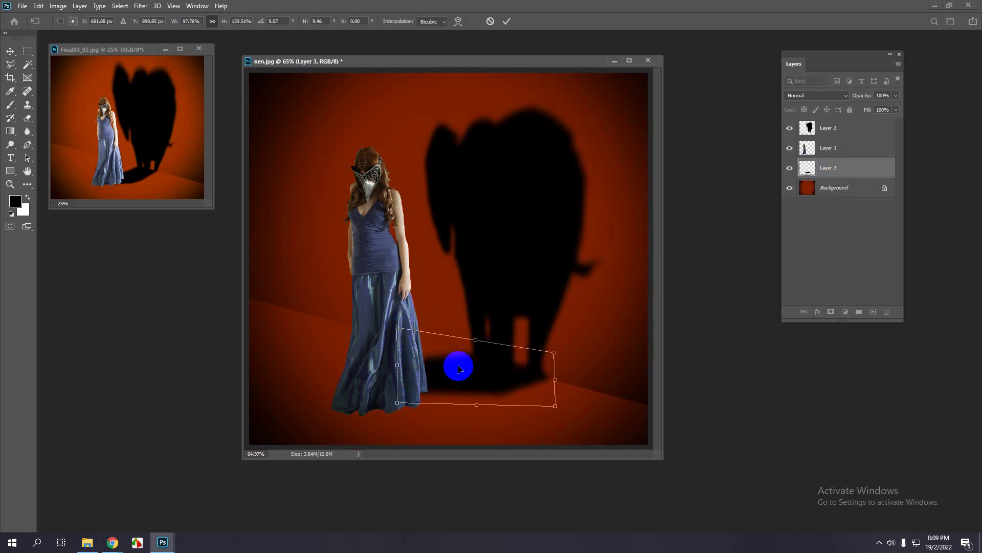
{"action": "key", "text": "Return"}
- Move the woman on Layer 1 slightly upward so her hem lines up with the floor shadow
{"action": "scroll", "coordinate": [479, 396], "scroll_direction": "down", "scroll_amount": 2}
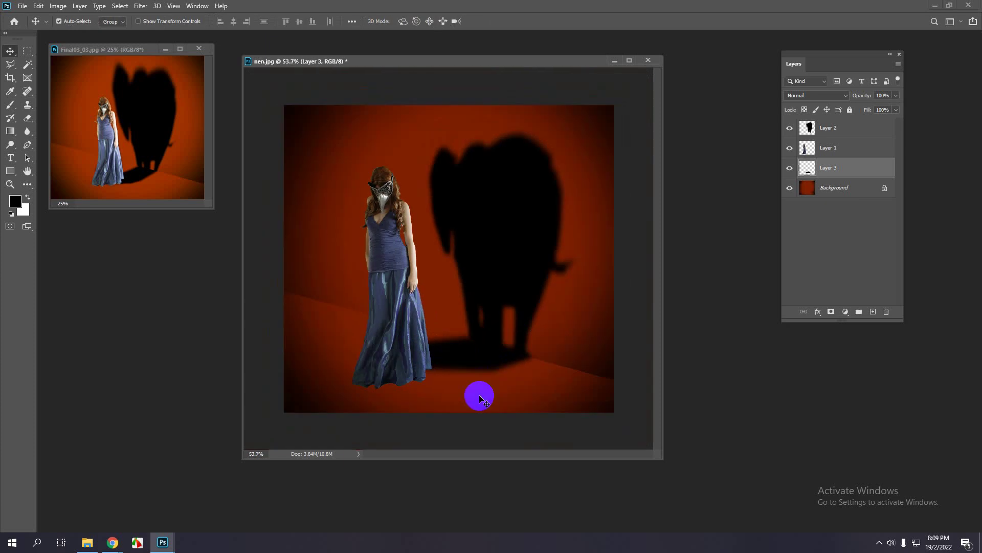
{"action": "left_click_drag", "start_coordinate": [423, 377], "coordinate": [391, 361]}
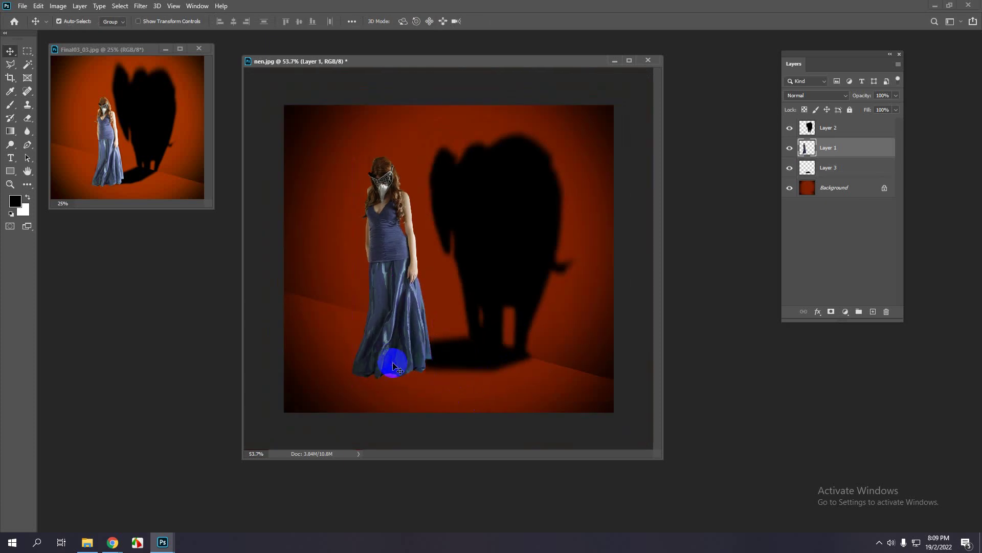
{"action": "scroll", "coordinate": [407, 369], "scroll_direction": "down", "scroll_amount": 2}
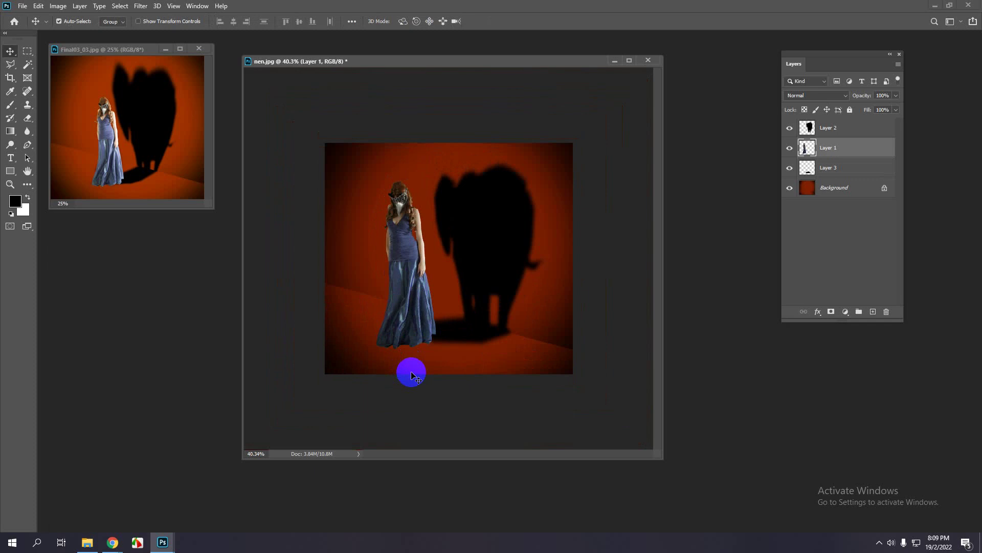